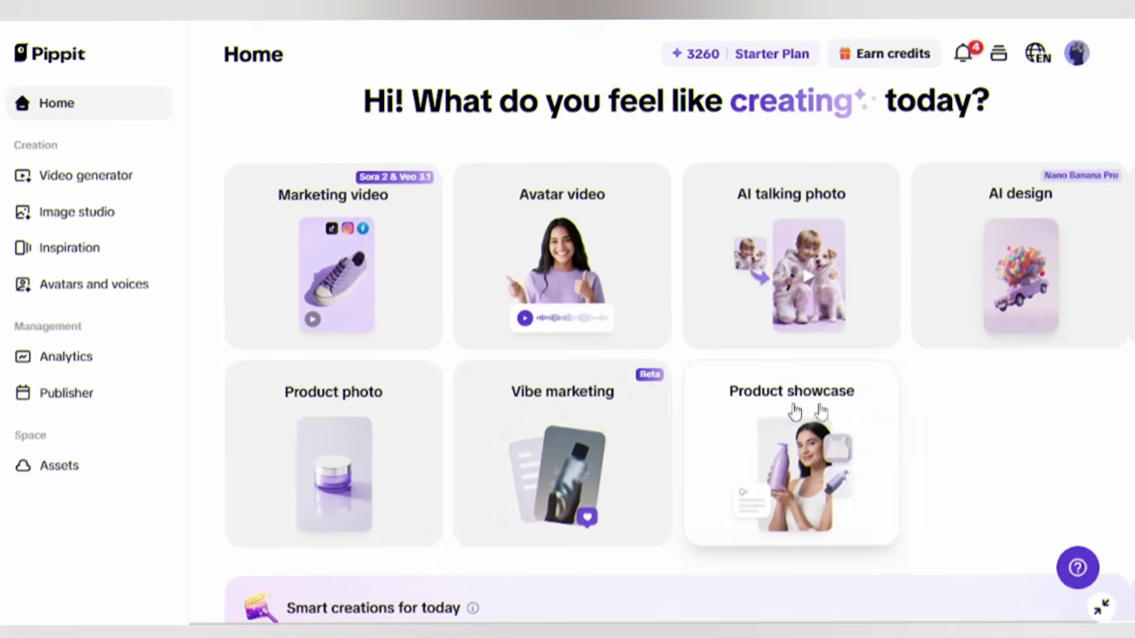
Step: Scroll the Pippit landing page and choose Start for free to begin signing in
scroll(929, 427, "down", 5)
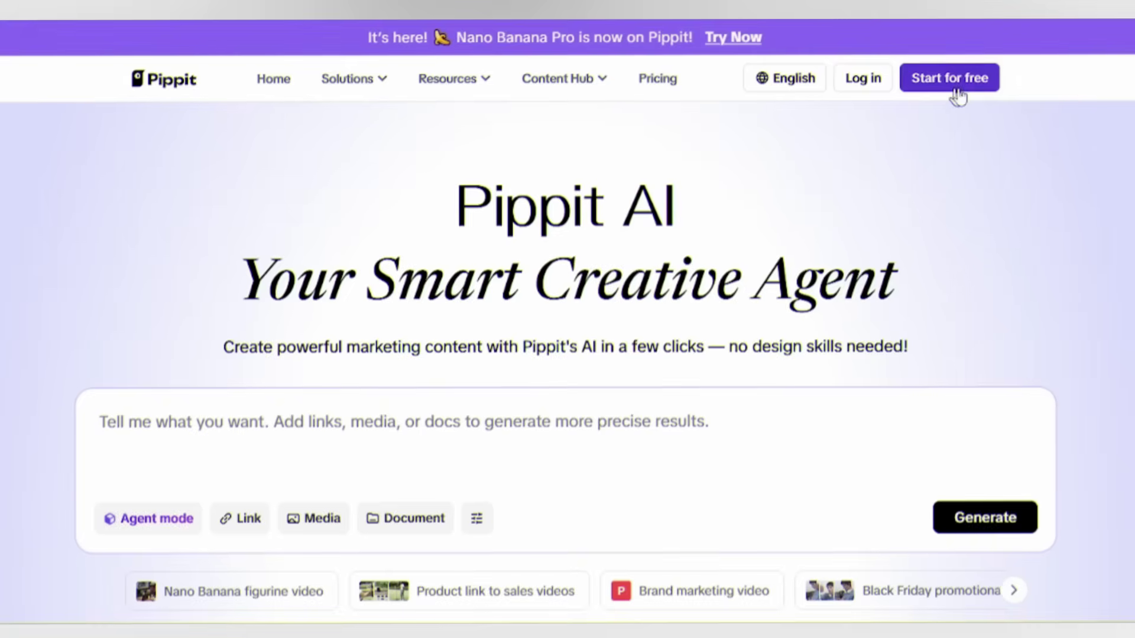
left_click(958, 95)
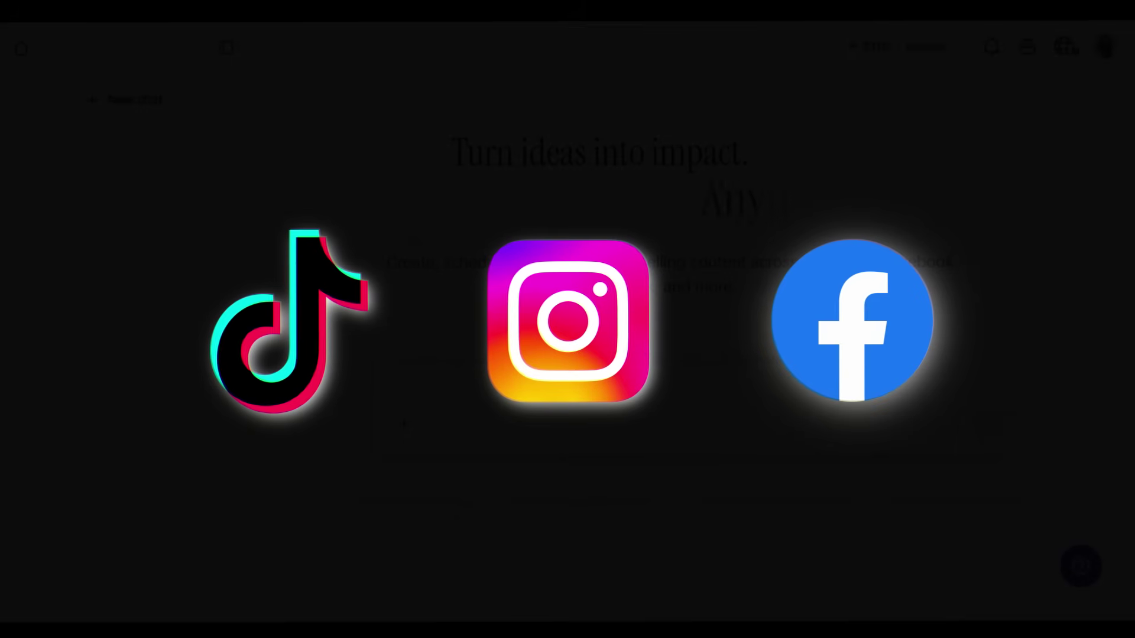
Step: Paste the TikTok and Instagram request with the Amazon product link, audience, selling points and 45% offer
type("I need to sell this product. Make some quick TikTok and Instagram posts with the link to get clicks and sales.")
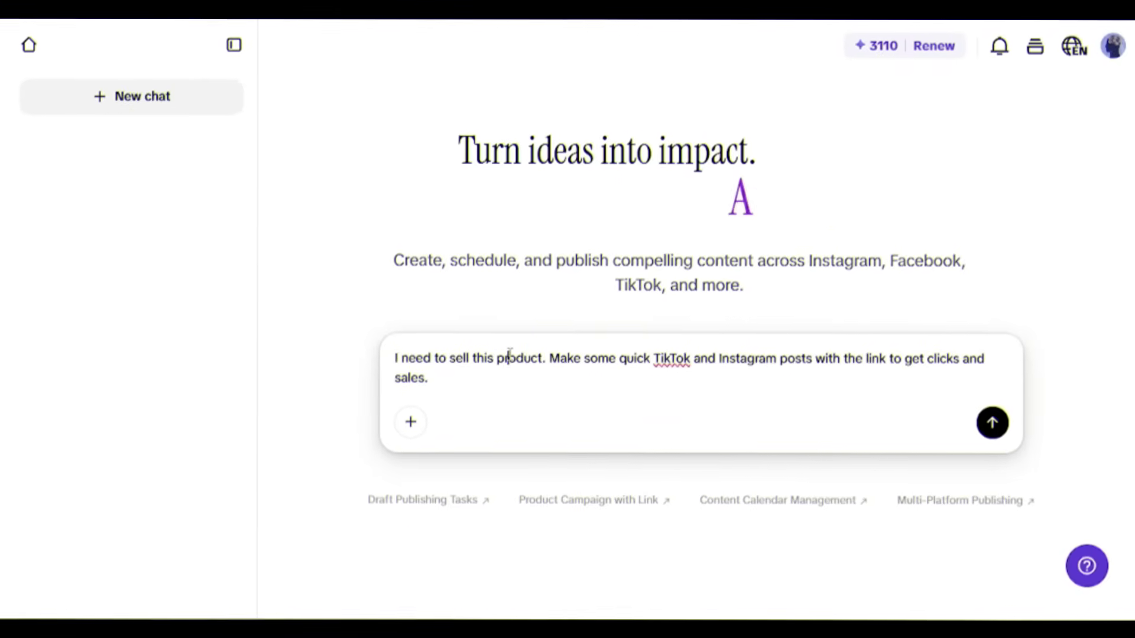
left_click_drag(746, 366, 986, 357)
left_click_drag(396, 378, 496, 383)
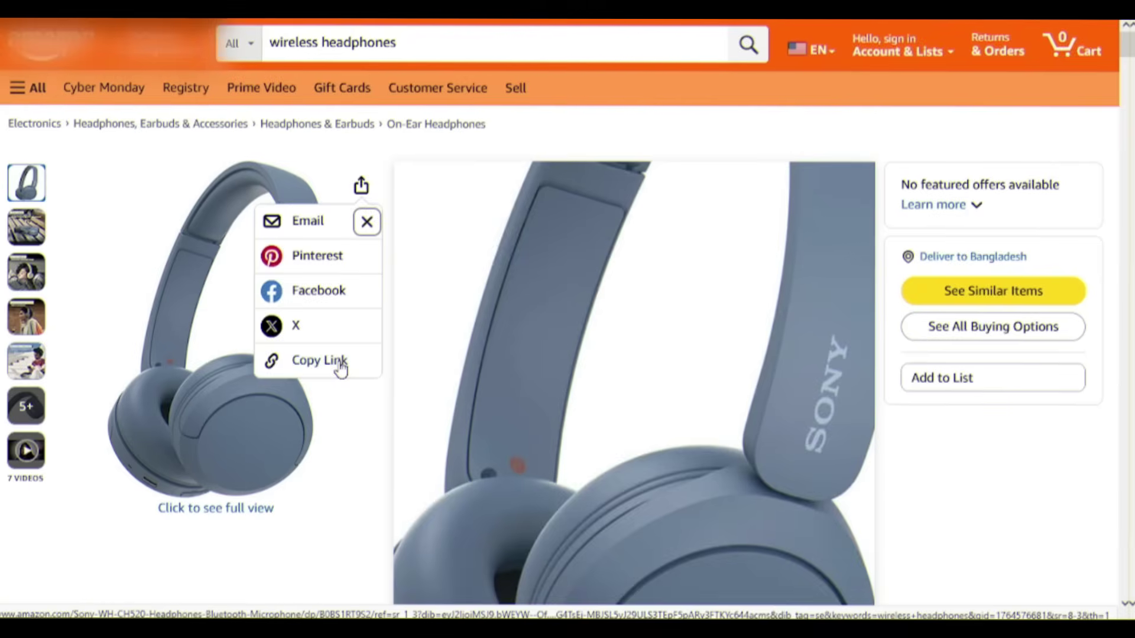
left_click(340, 370)
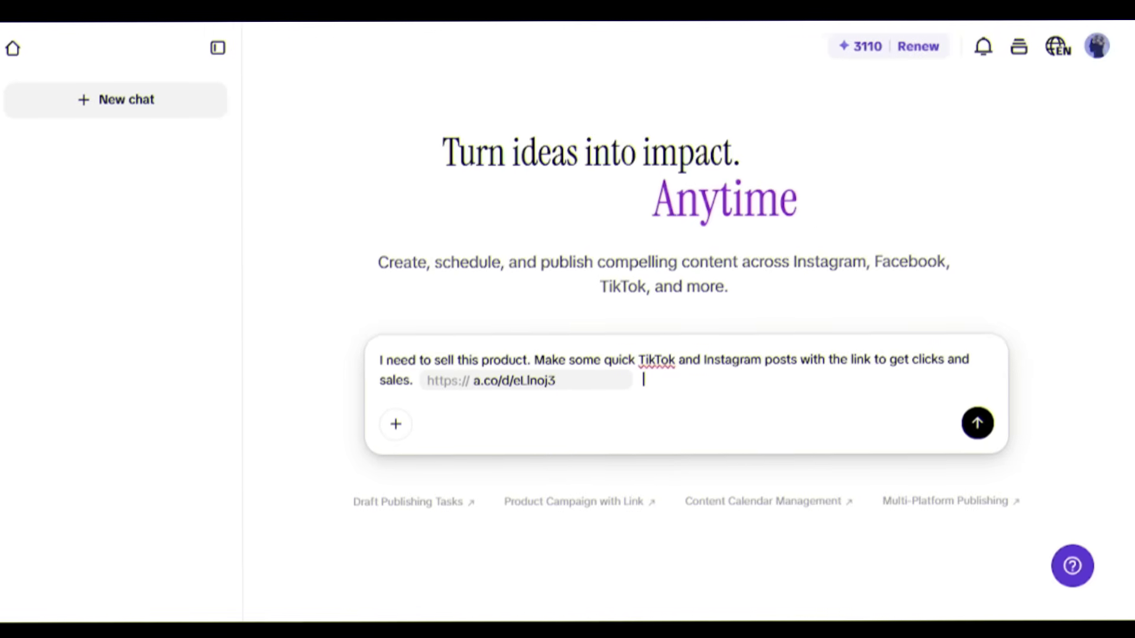
key("ctrl+v")
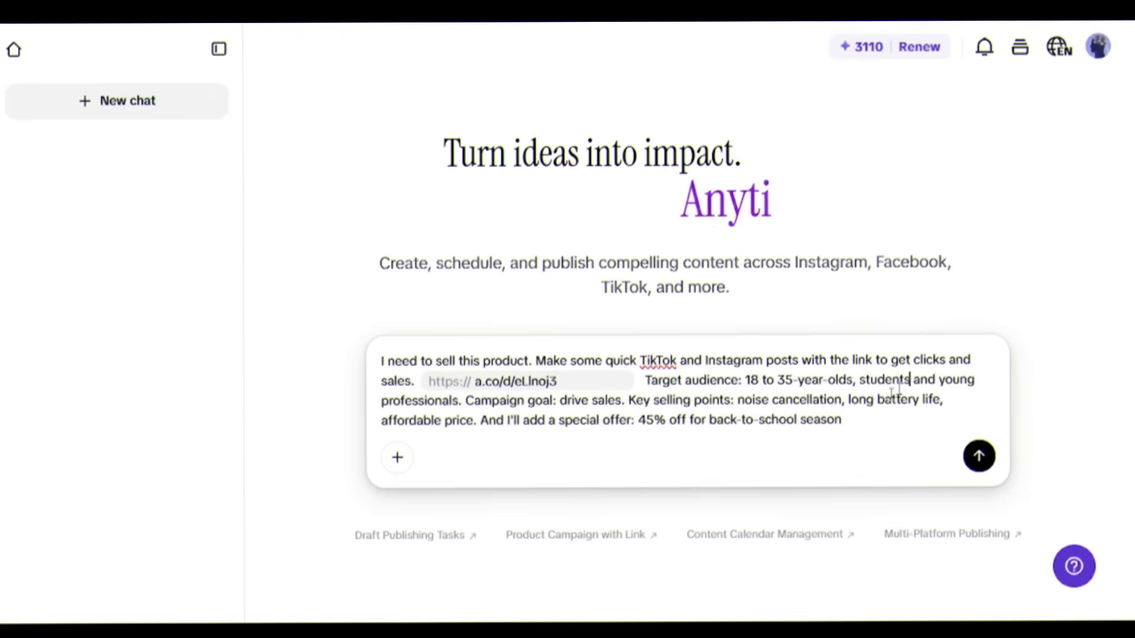
Step: Review the campaign goal and back-to-school text, then send the brief to the agent
left_click(852, 384)
left_click_drag(470, 401, 561, 400)
left_click(680, 400)
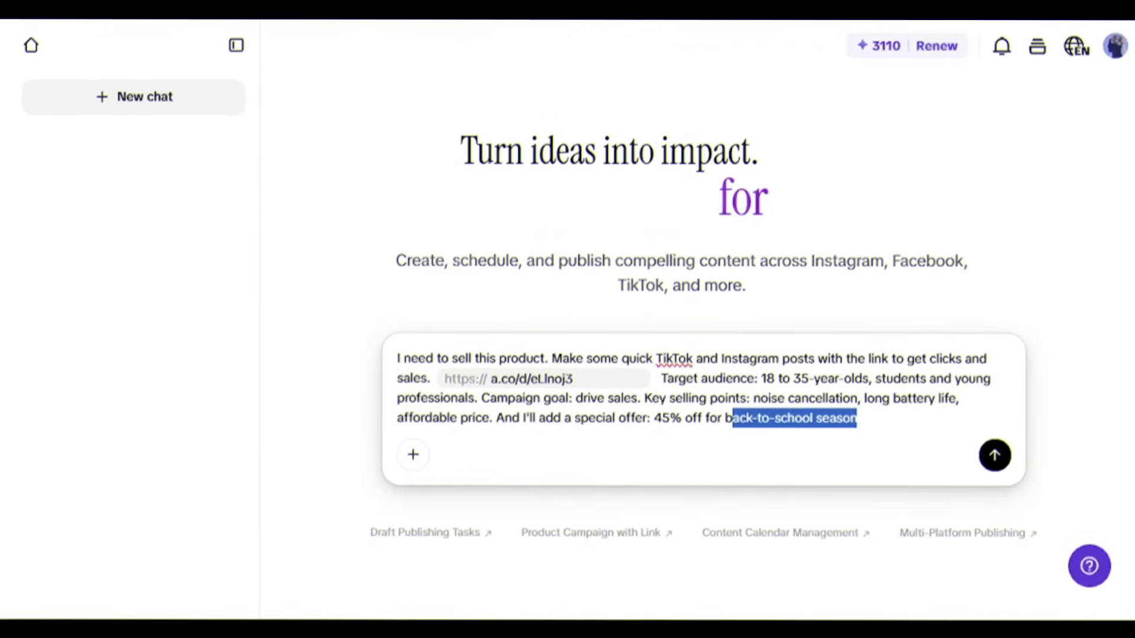
left_click(856, 418)
left_click(994, 456)
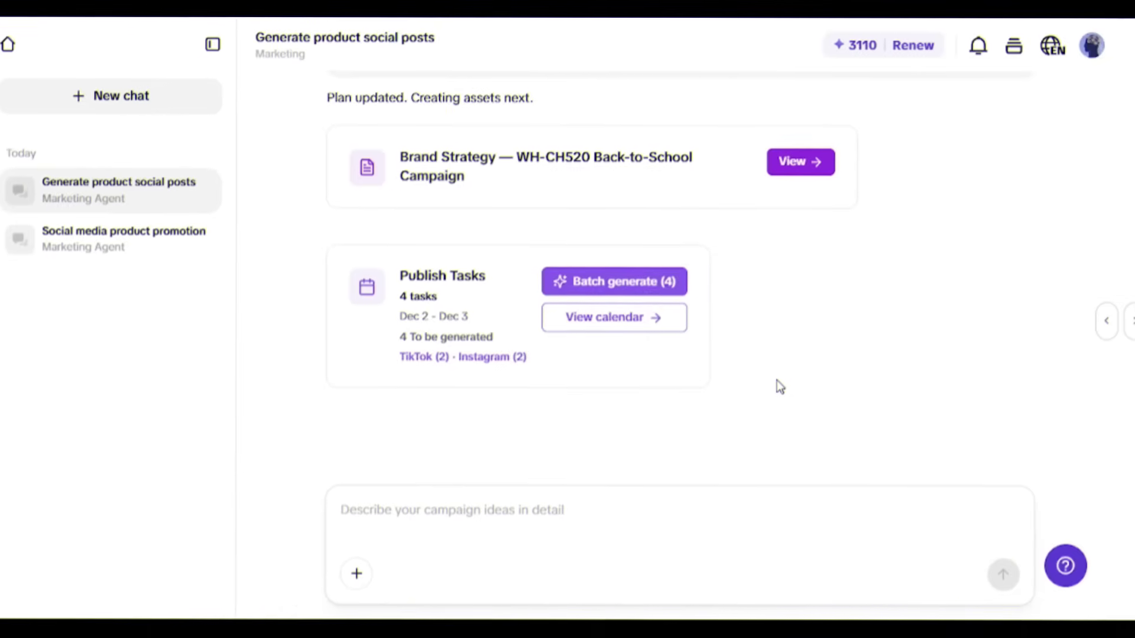
Step: Open the WH-CH520 Back-to-School brand strategy and read its business goal and notes
scroll(777, 380, "up", 1)
left_click(807, 231)
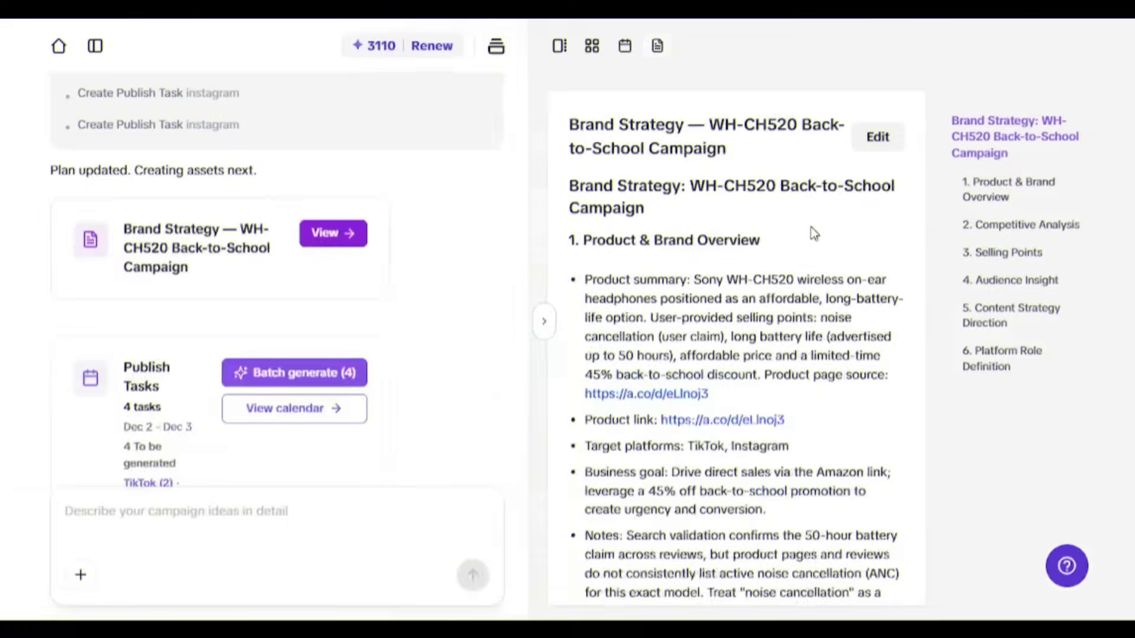
left_click_drag(489, 393, 624, 393)
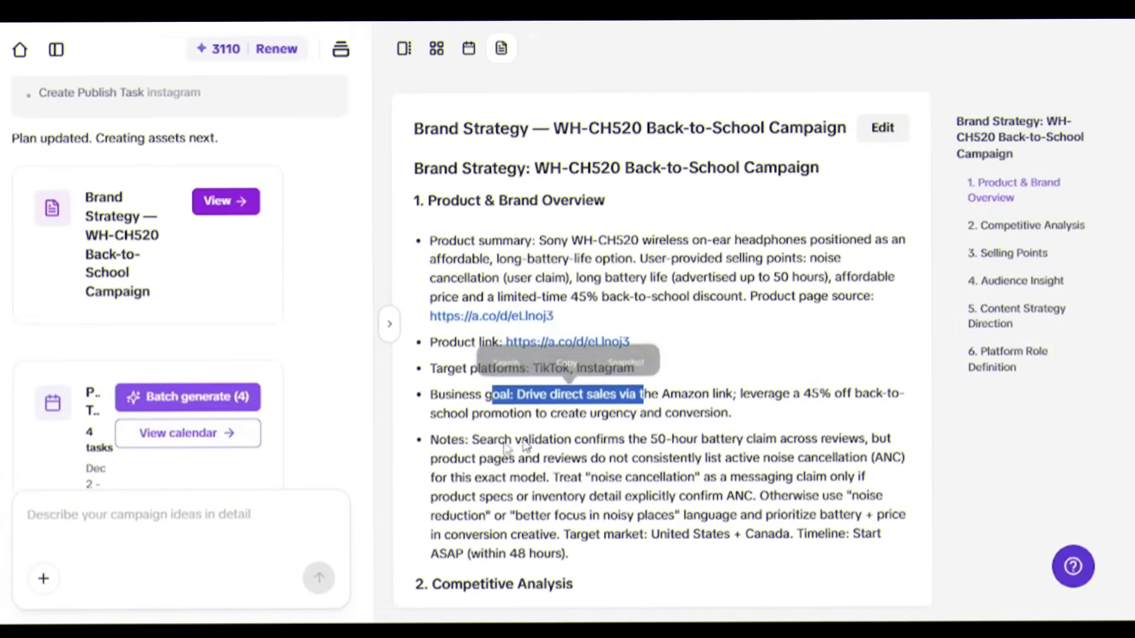
left_click_drag(435, 438, 679, 554)
left_click(678, 555)
Step: Scroll through the selling points and remaining sections, then close the strategy document
scroll(631, 256, "down", 5)
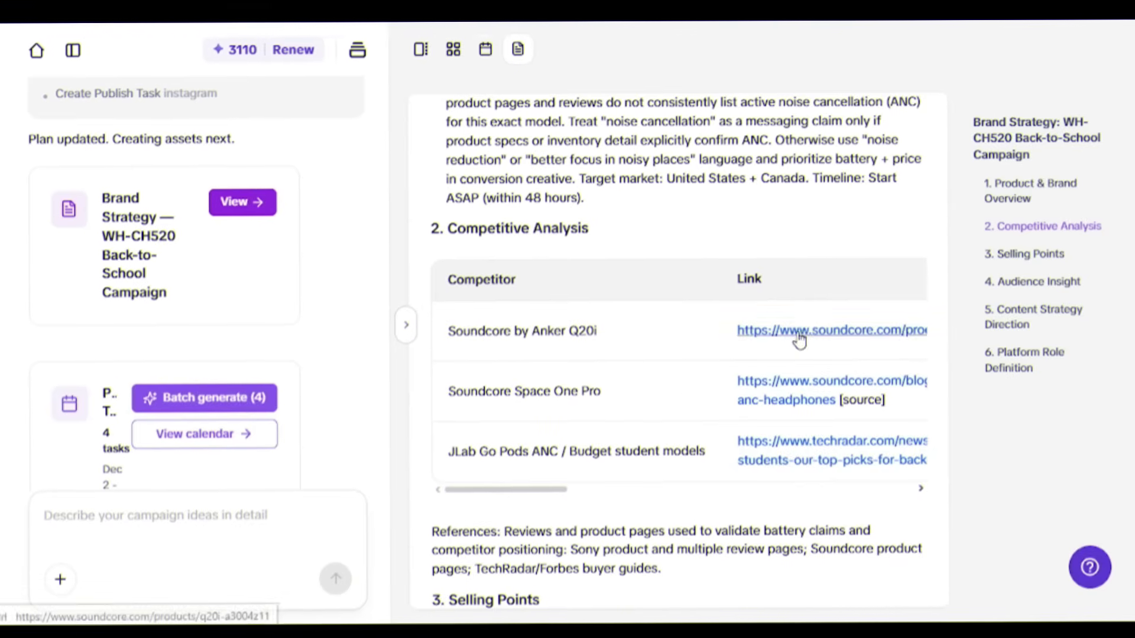
scroll(545, 403, "right", 5)
scroll(545, 404, "down", 3)
left_click_drag(447, 422, 533, 428)
left_click(547, 423)
scroll(585, 355, "down", 10)
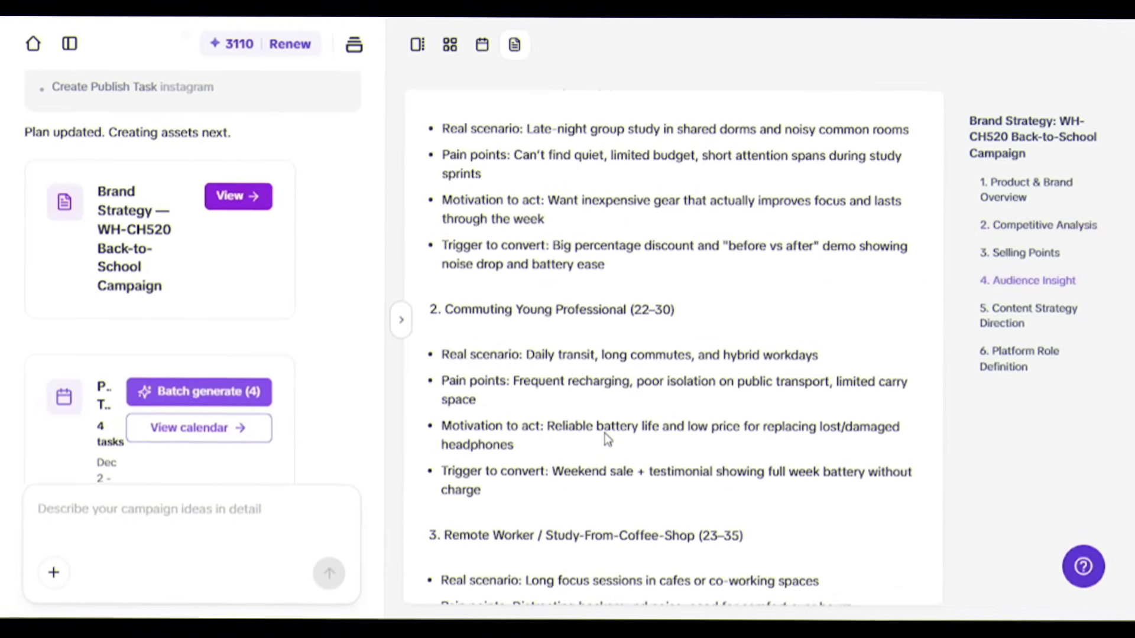
scroll(584, 338, "down", 6)
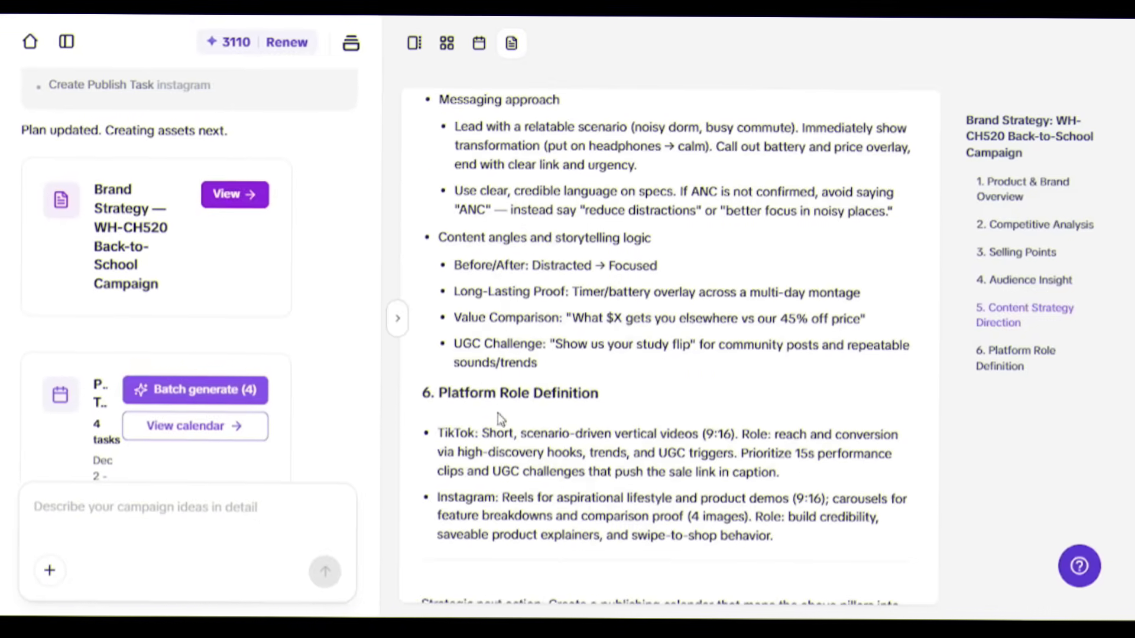
left_click(396, 318)
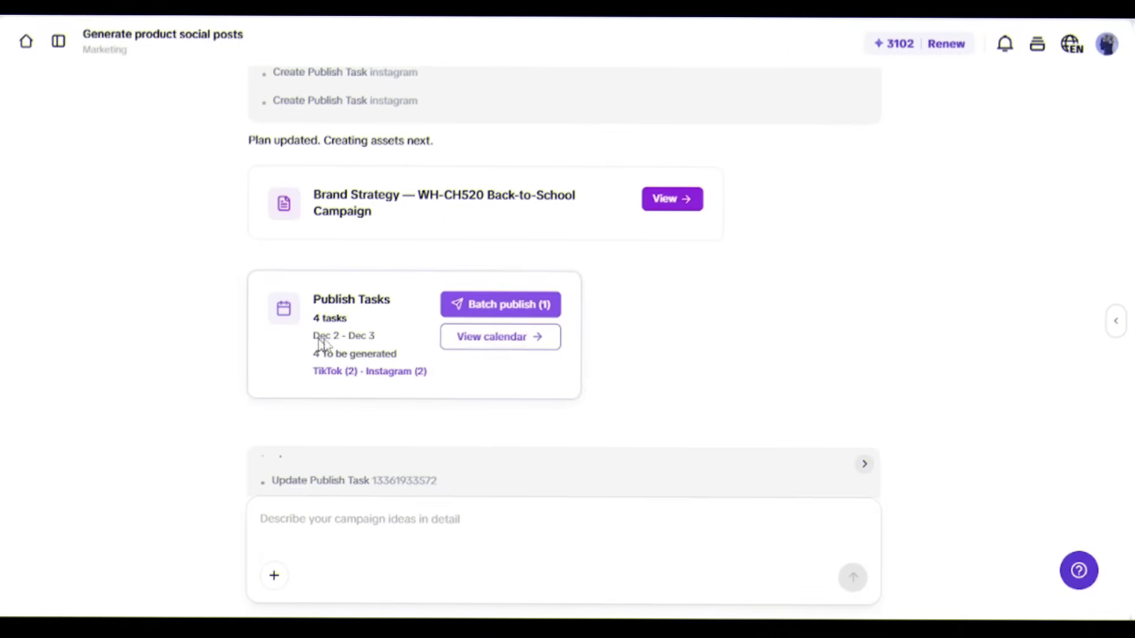
Step: List the four Dec 2–3 TikTok and Instagram posts and play one post's video
left_click(512, 351)
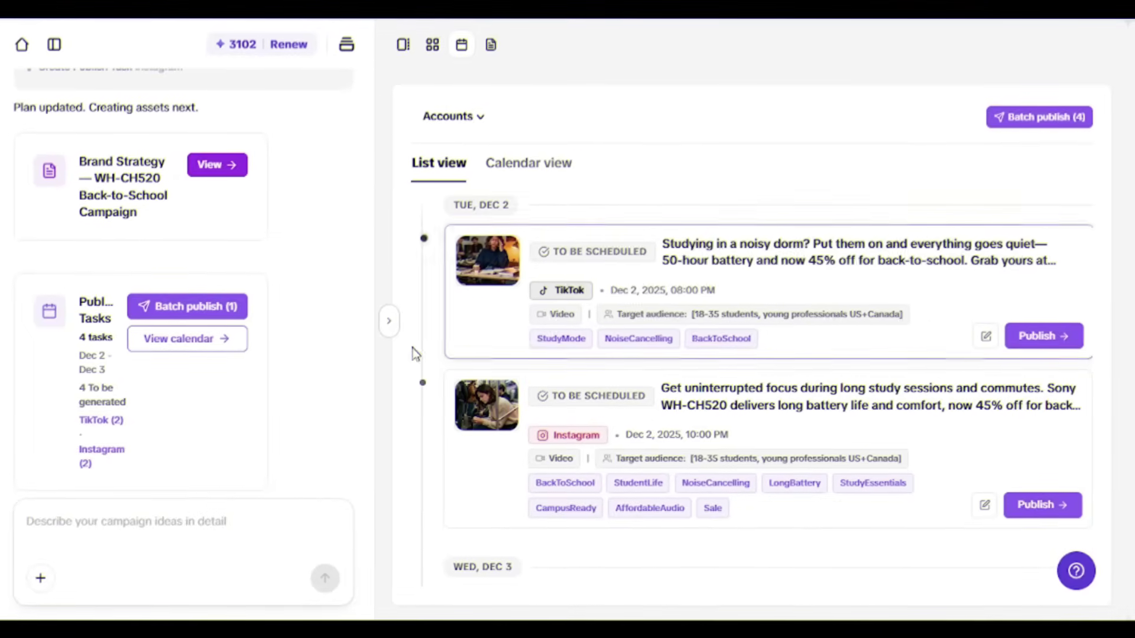
scroll(434, 351, "down", 4)
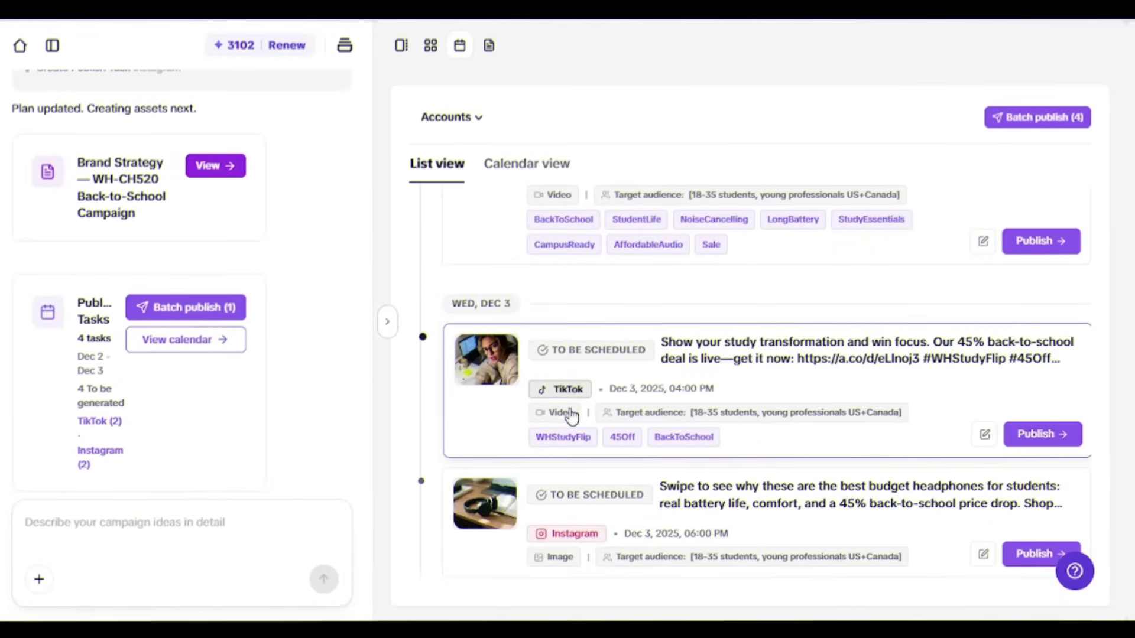
scroll(448, 360, "up", 4)
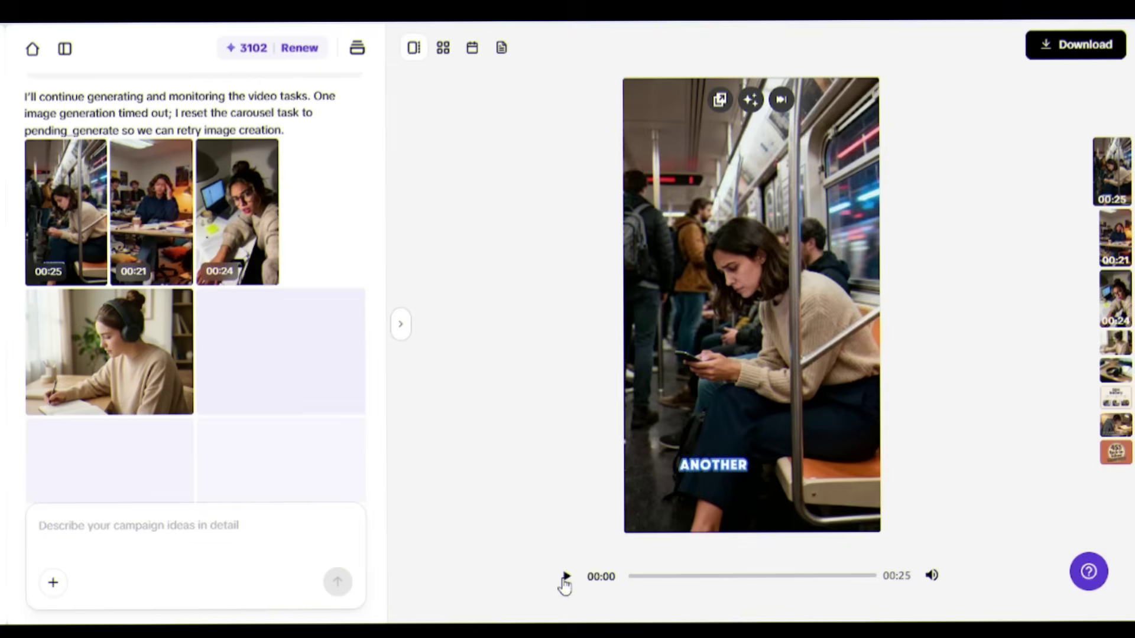
left_click(566, 577)
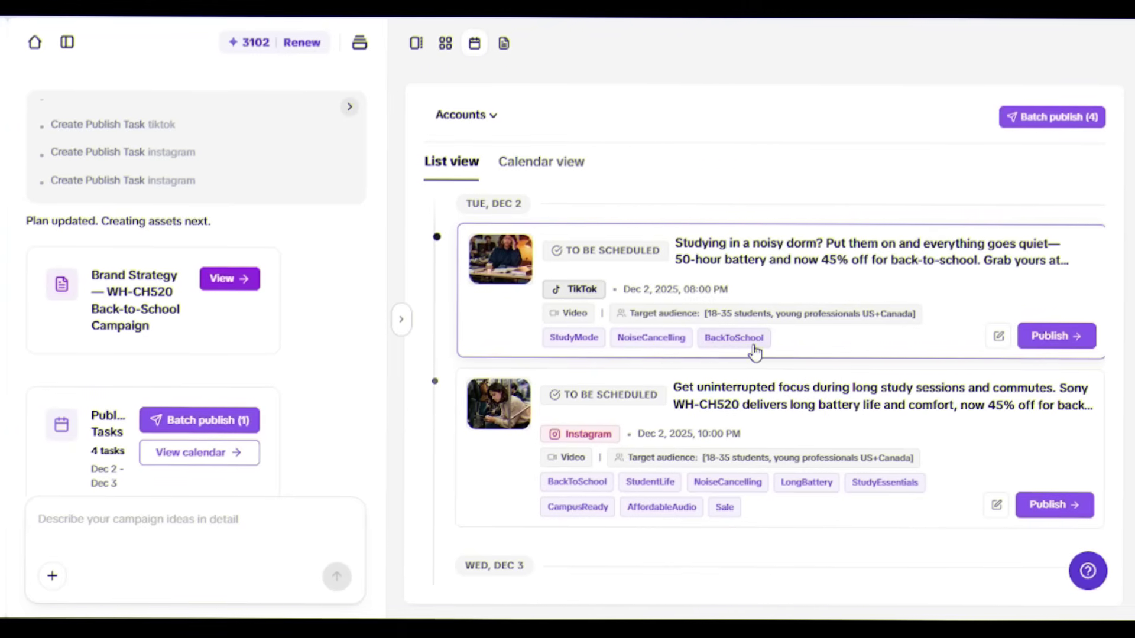
Step: Check the first TikTok post's publish settings, then view the posts on the December 2025 calendar
left_click(997, 336)
left_click(913, 51)
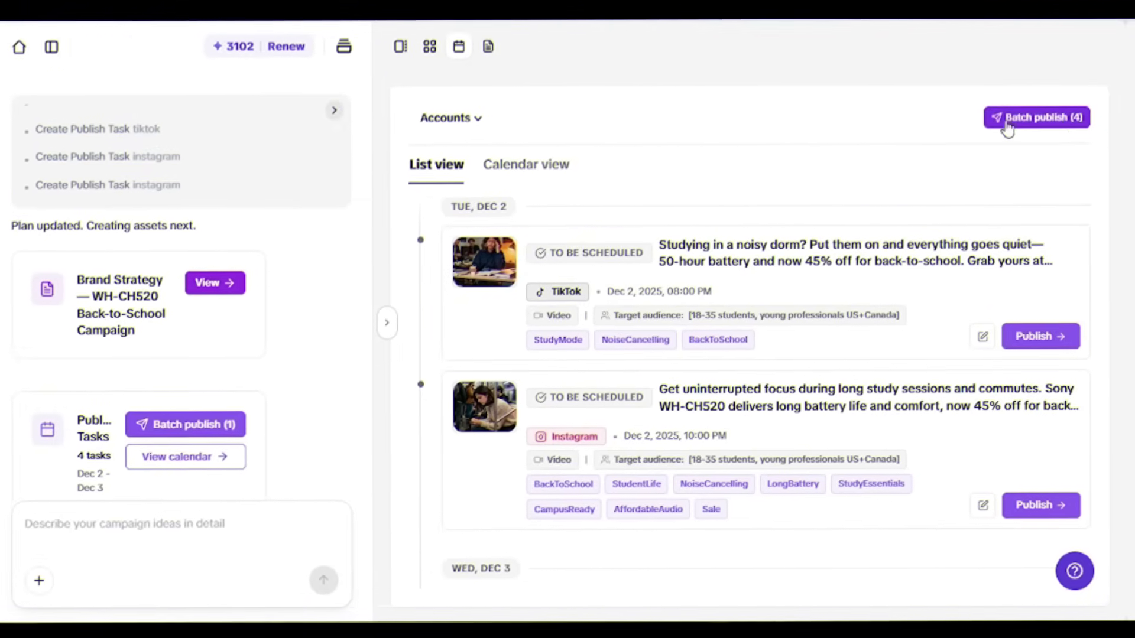
left_click(528, 166)
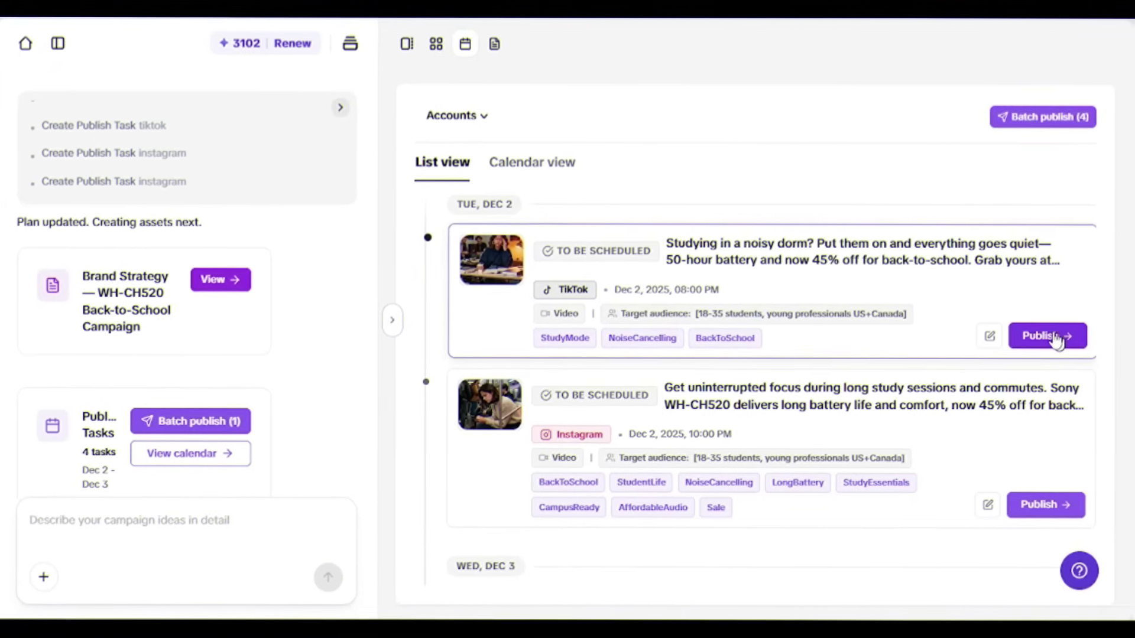
scroll(572, 411, "down", 5)
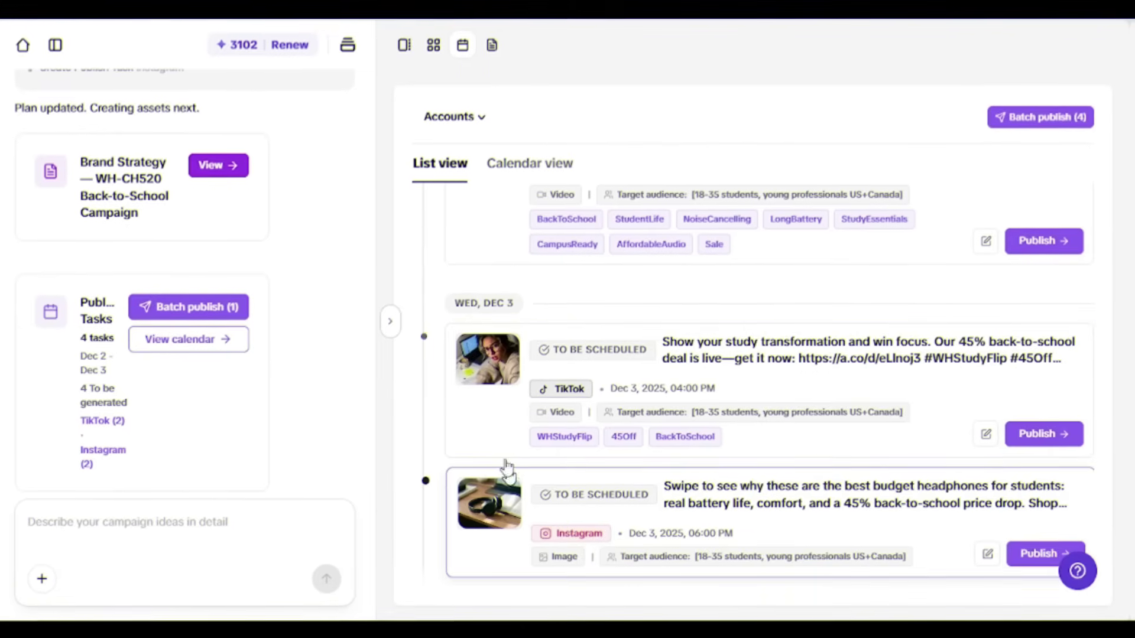
scroll(430, 211, "up", 1)
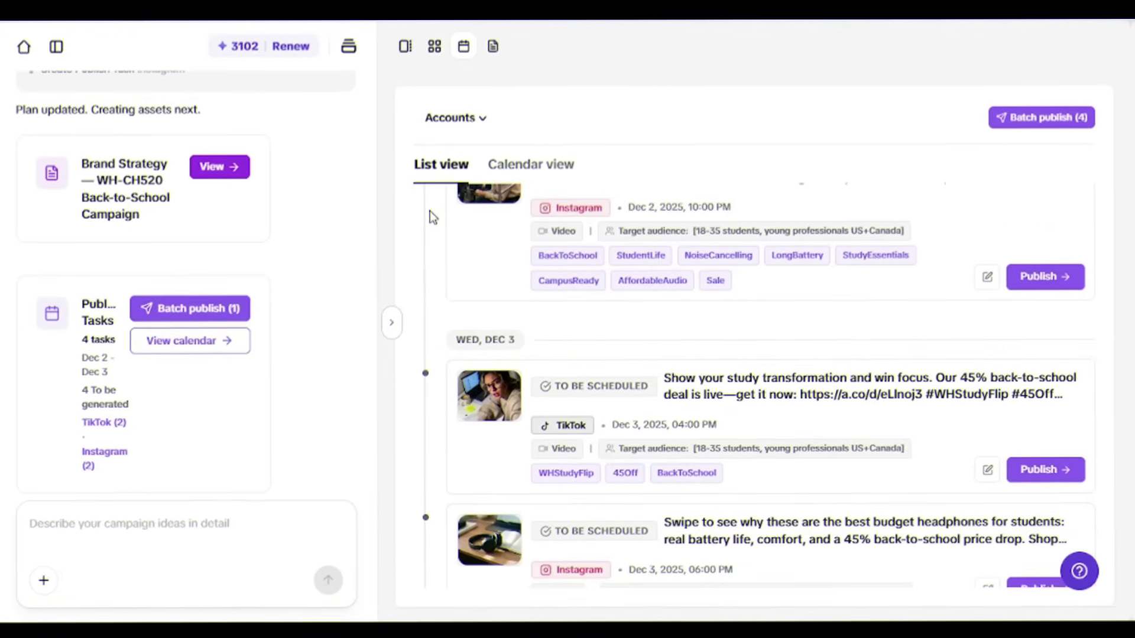
scroll(431, 211, "up", 3)
Step: Go to the File Explorer folder holding T-shirt images 4a to 4d
left_click(564, 168)
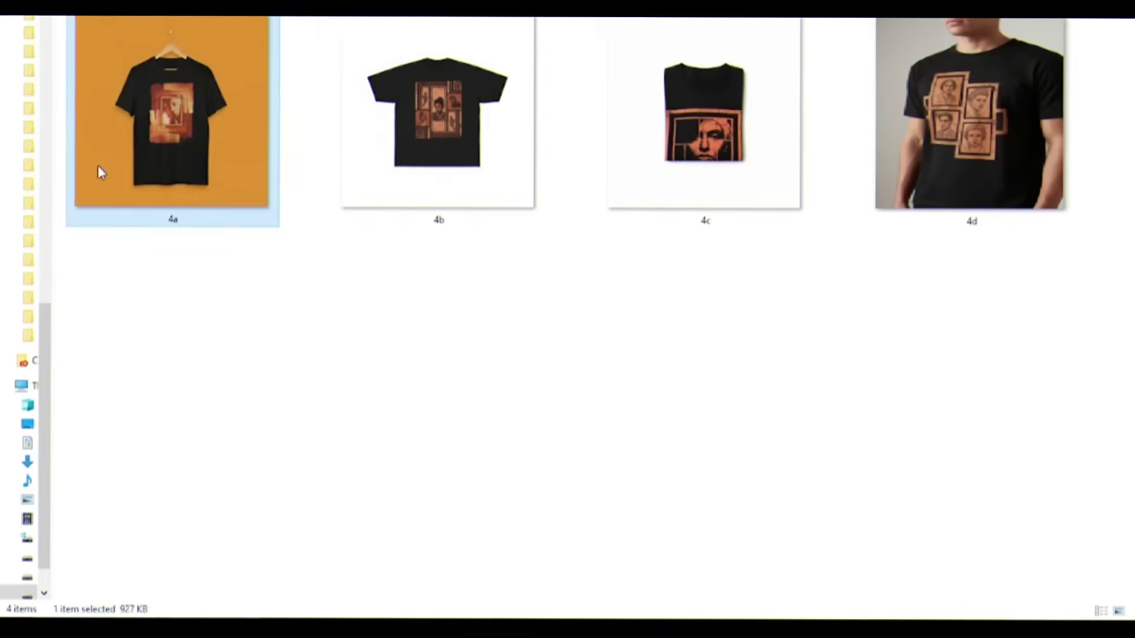
Step: View image 4a in Photos and page through to the T-shirt worn by a model
double_click(98, 164)
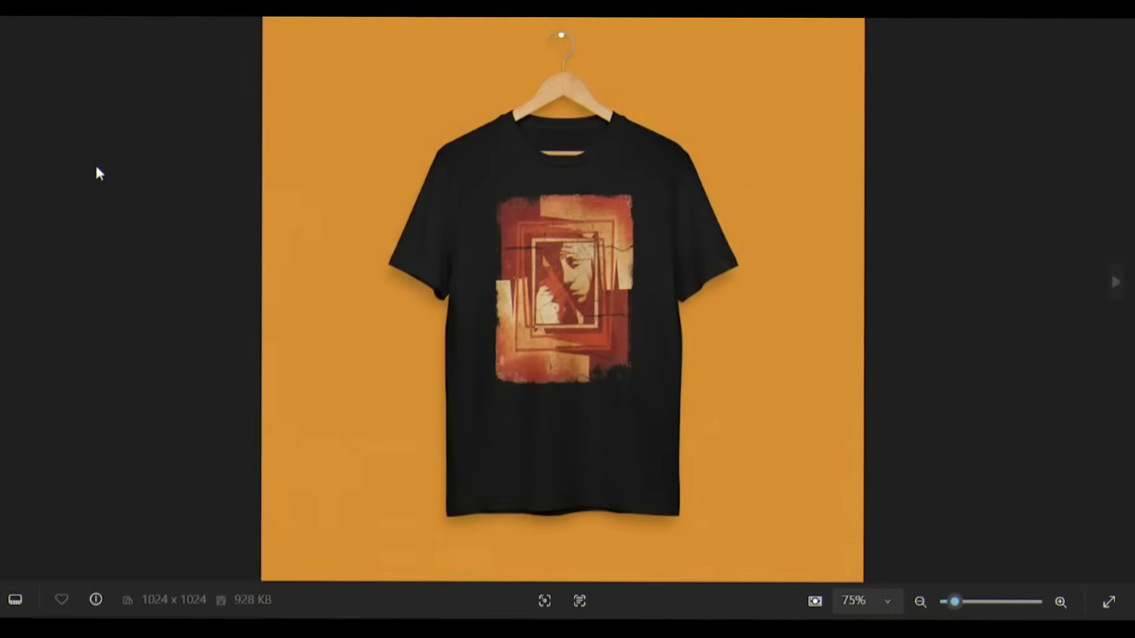
left_click(1116, 295)
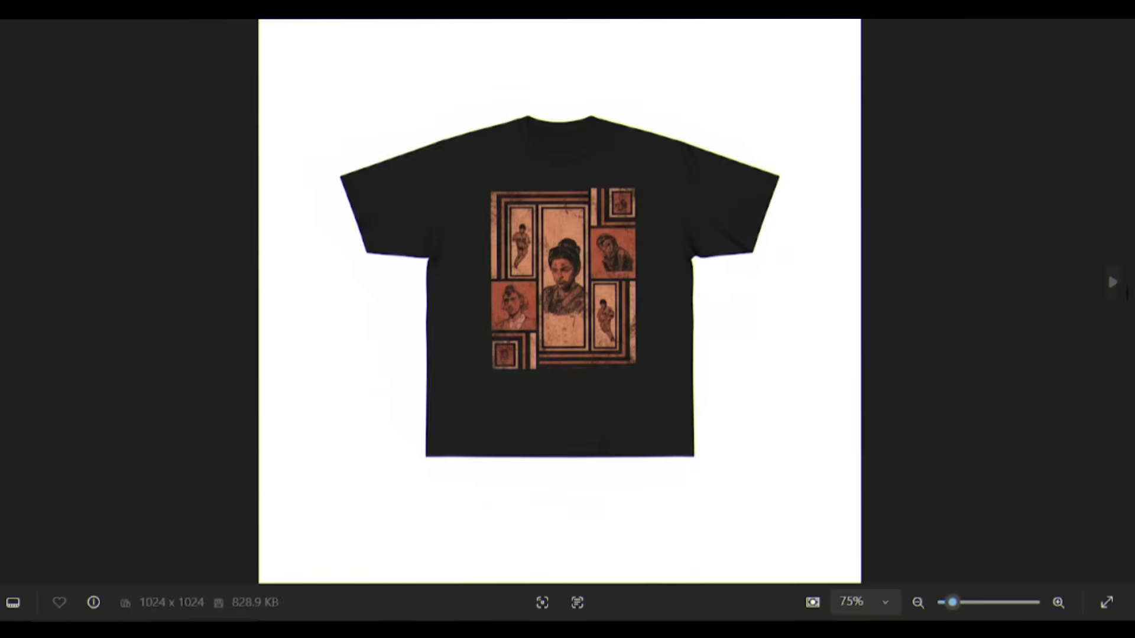
left_click(1106, 290)
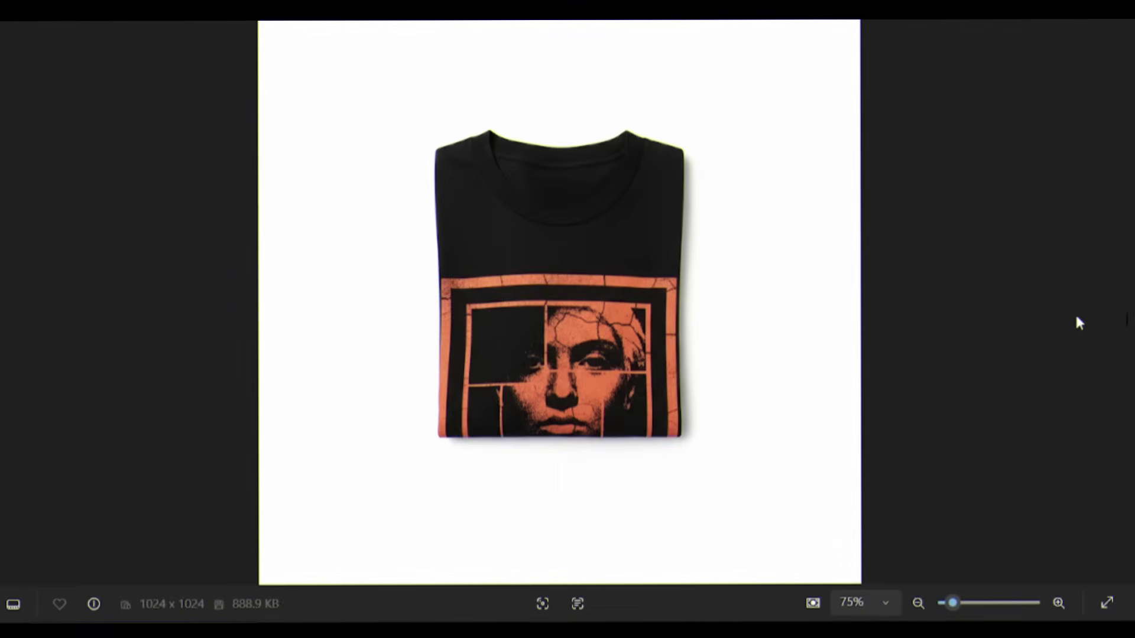
left_click(1111, 287)
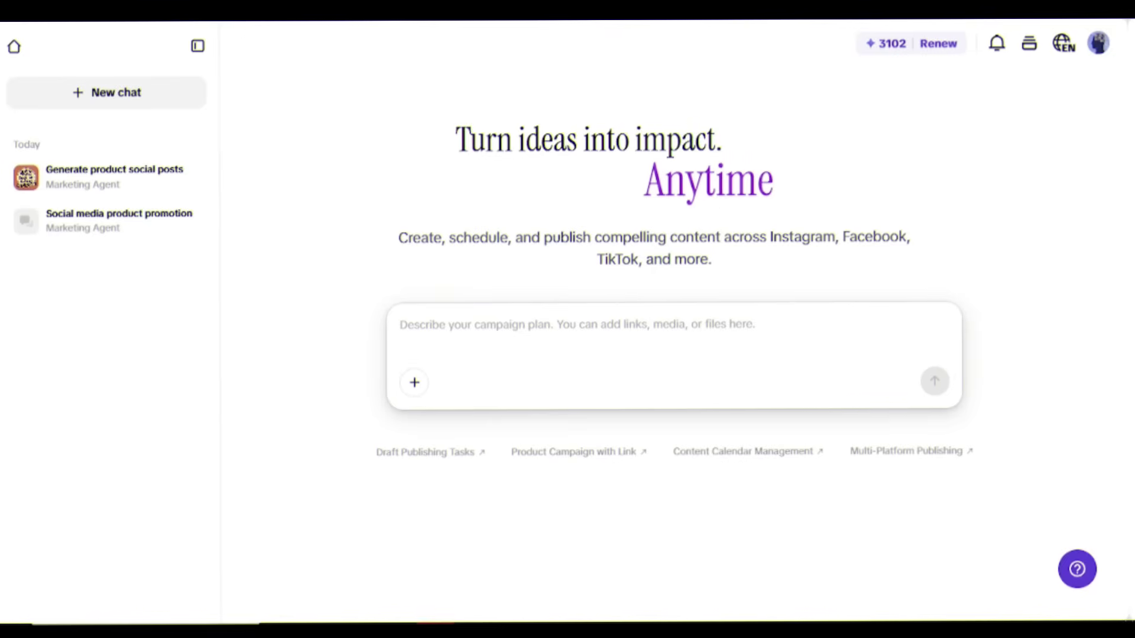
Step: Enter the publishing-plan request text in the chat prompt
type("I have a set of images ready to publish. Please create a publishing plan for them")
left_click_drag(667, 324, 640, 325)
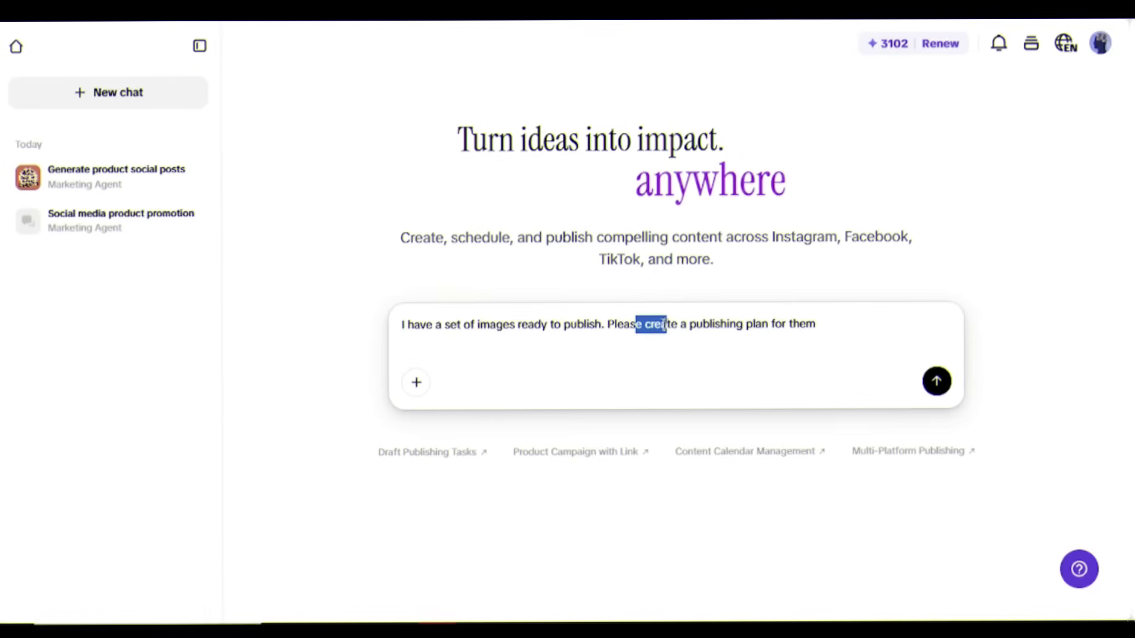
left_click(640, 325)
left_click_drag(564, 324, 819, 325)
left_click(820, 324)
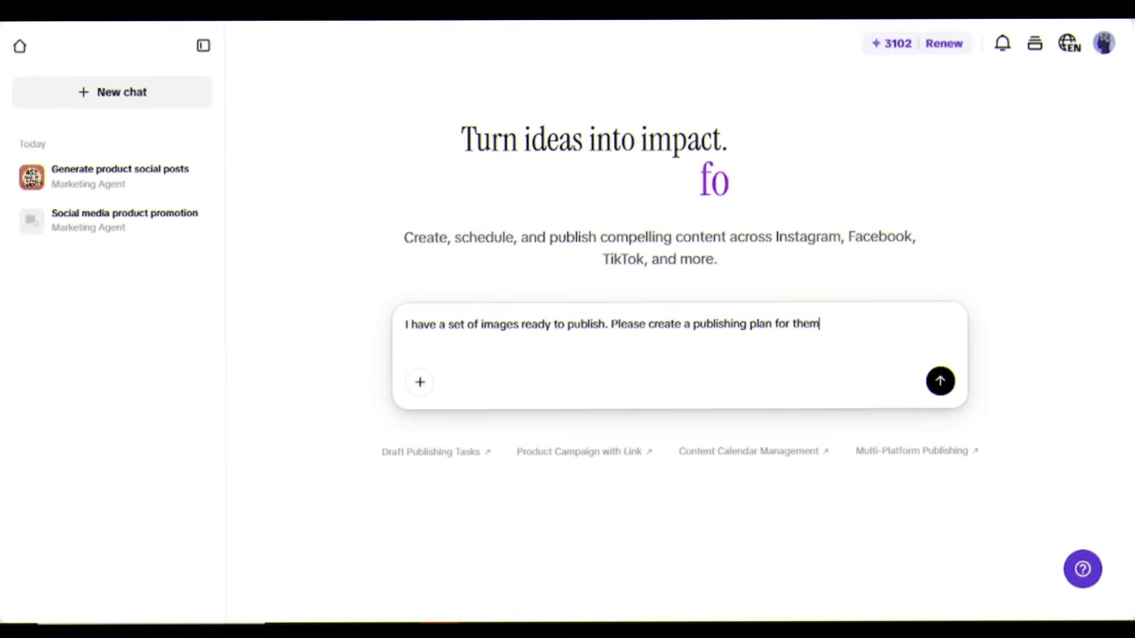
type(".")
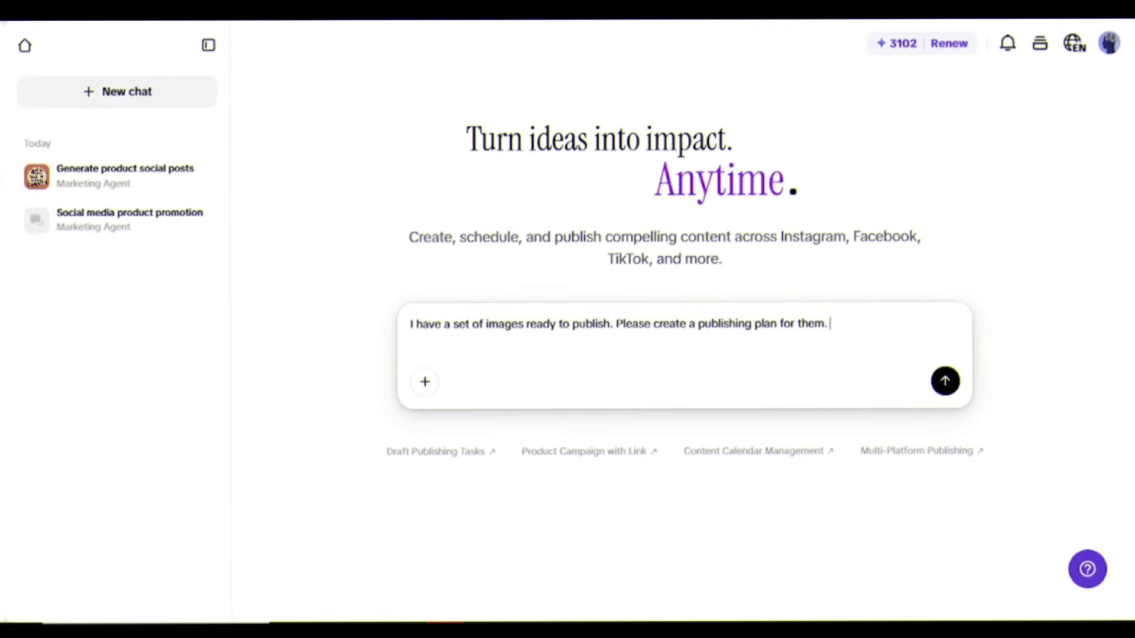
Step: Add the 18–35 streetwear audience and 20% launch-week offer, then attach the four T-shirt images
type("arget audience—18 to 35-year-olds interested in streetwear. Campaign goals: drive sales for new collection. Special offer: 20% off launch week.")
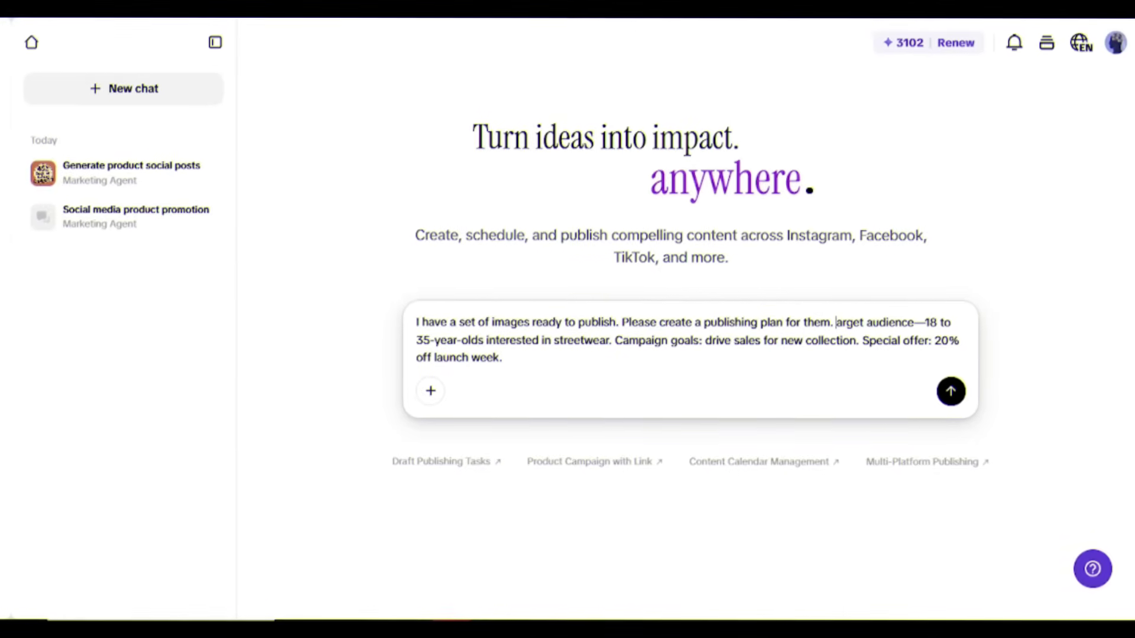
type("t")
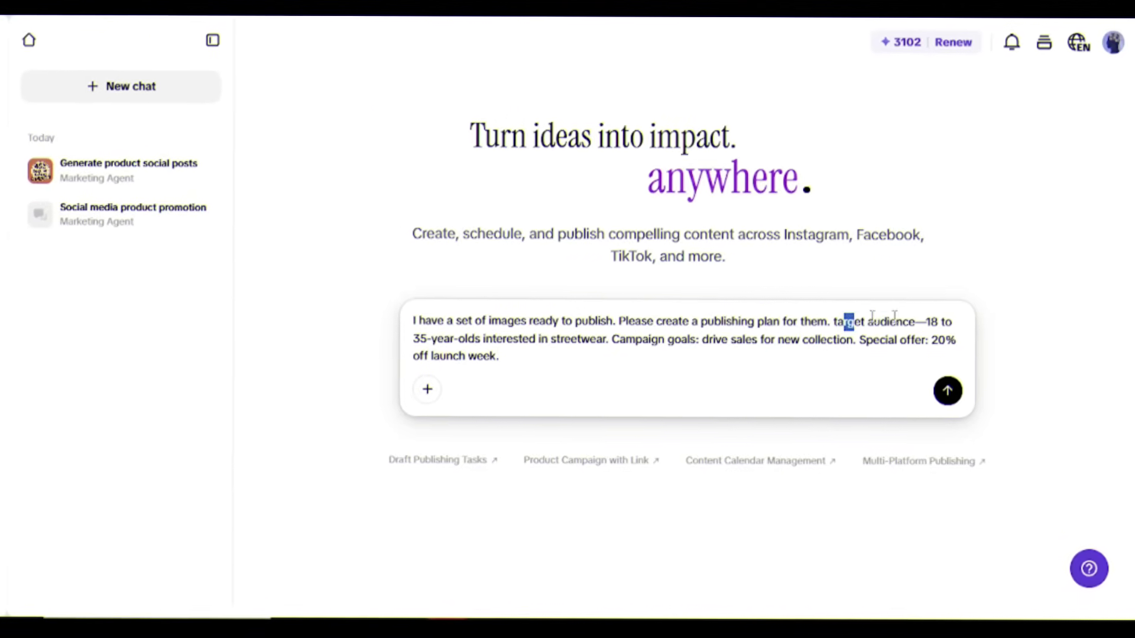
left_click_drag(894, 317, 968, 321)
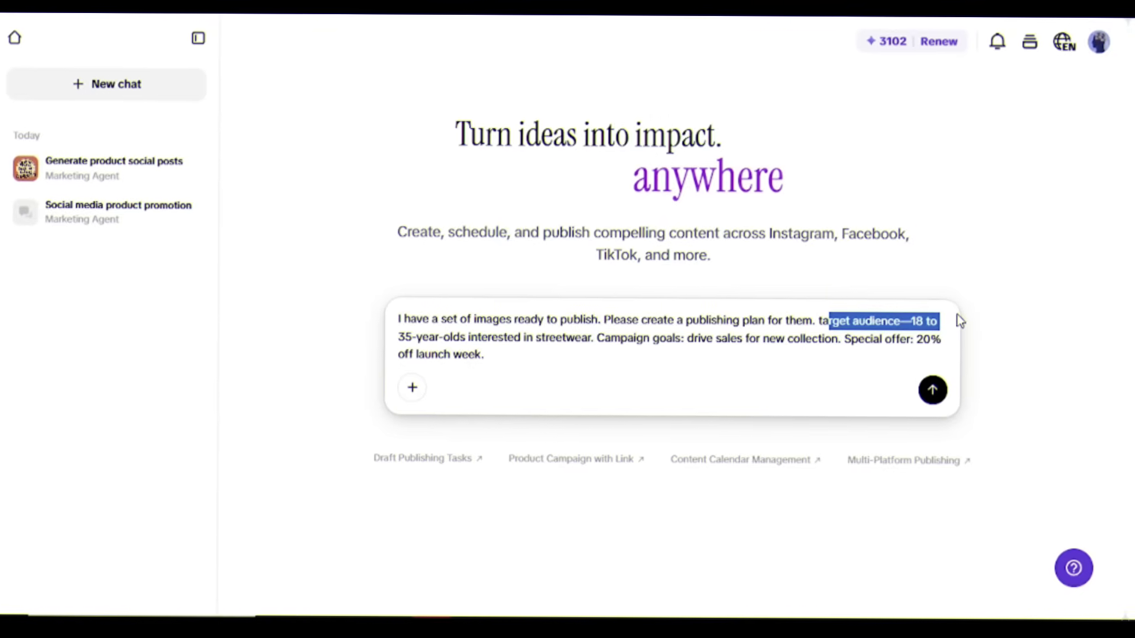
key("ctrl+v")
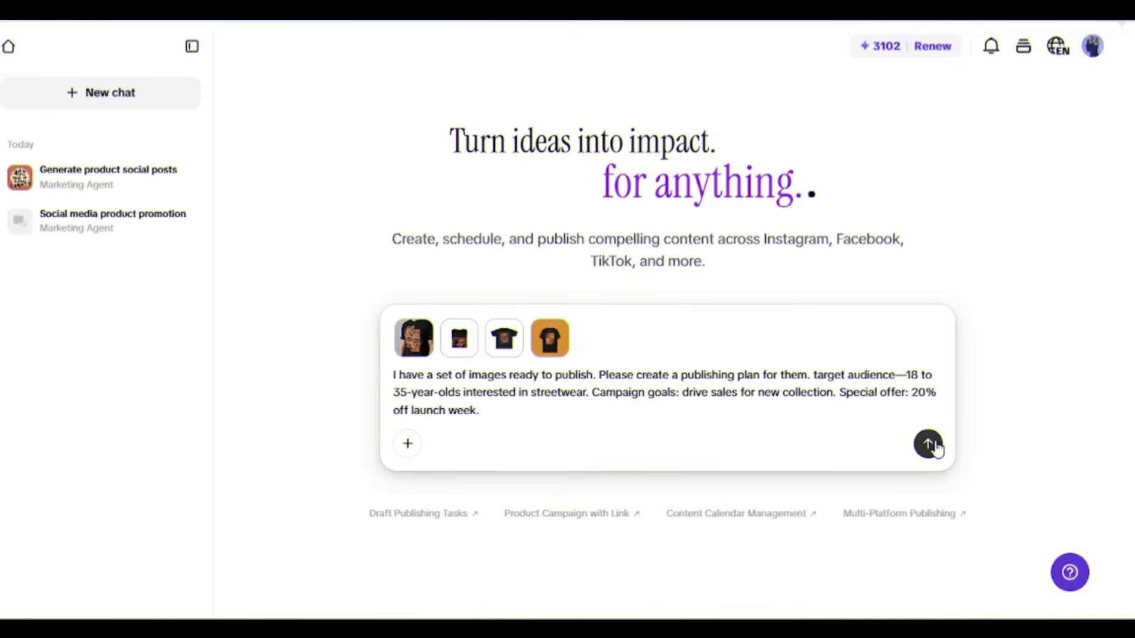
Step: Send the request, then answer with Instagram, a 'week' publishing timeline and global reach
left_click(930, 444)
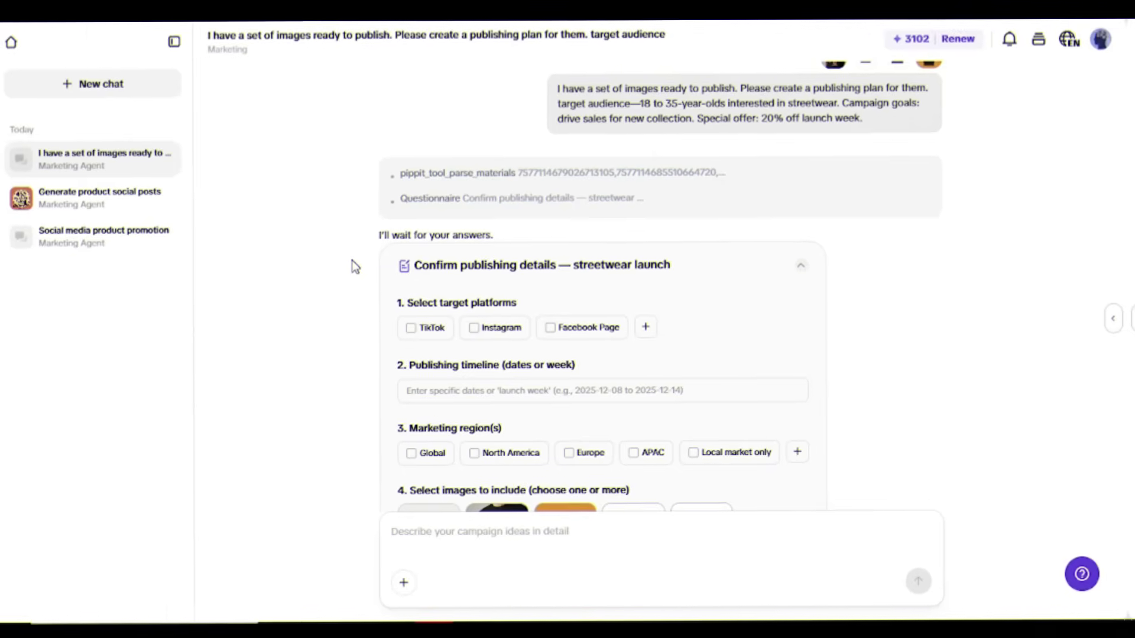
scroll(628, 231, "down", 2)
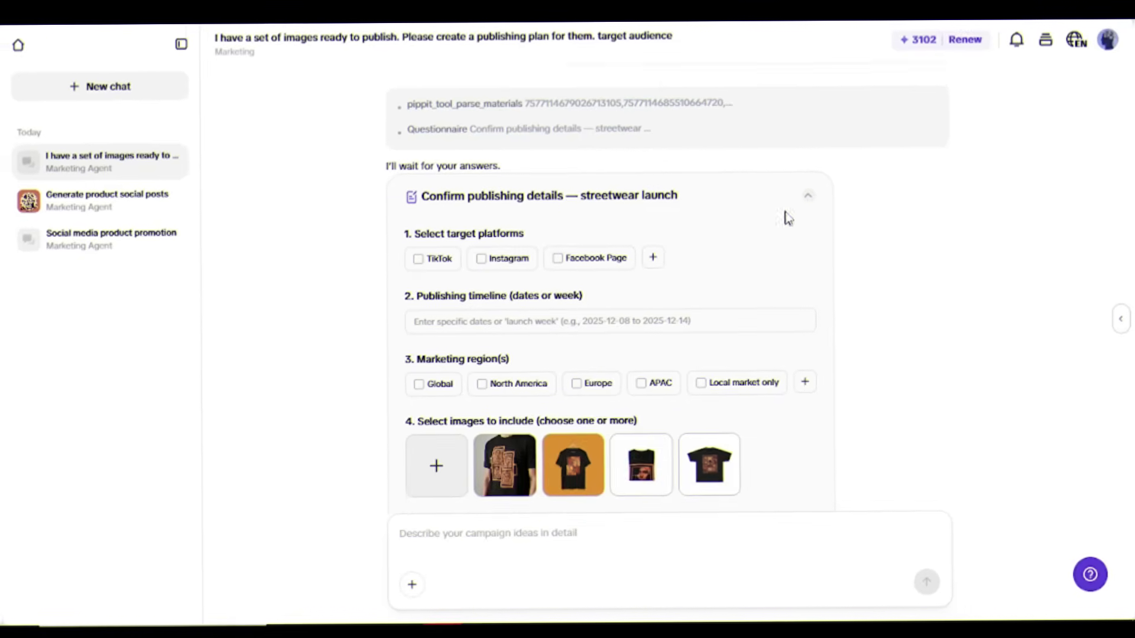
scroll(790, 219, "down", 2)
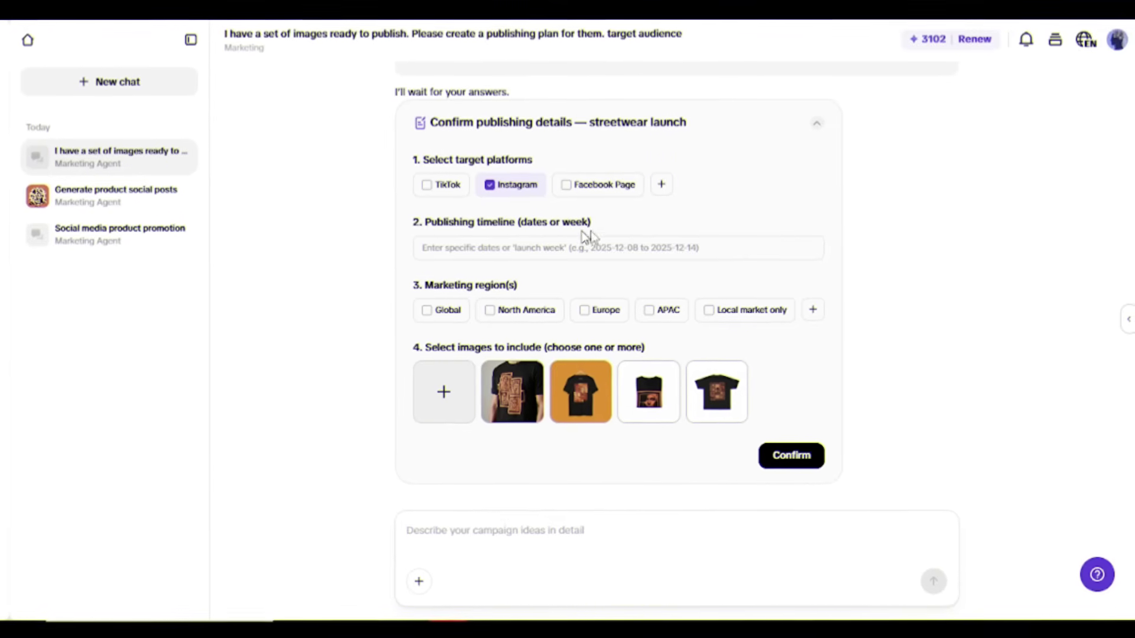
left_click(600, 248)
type("week")
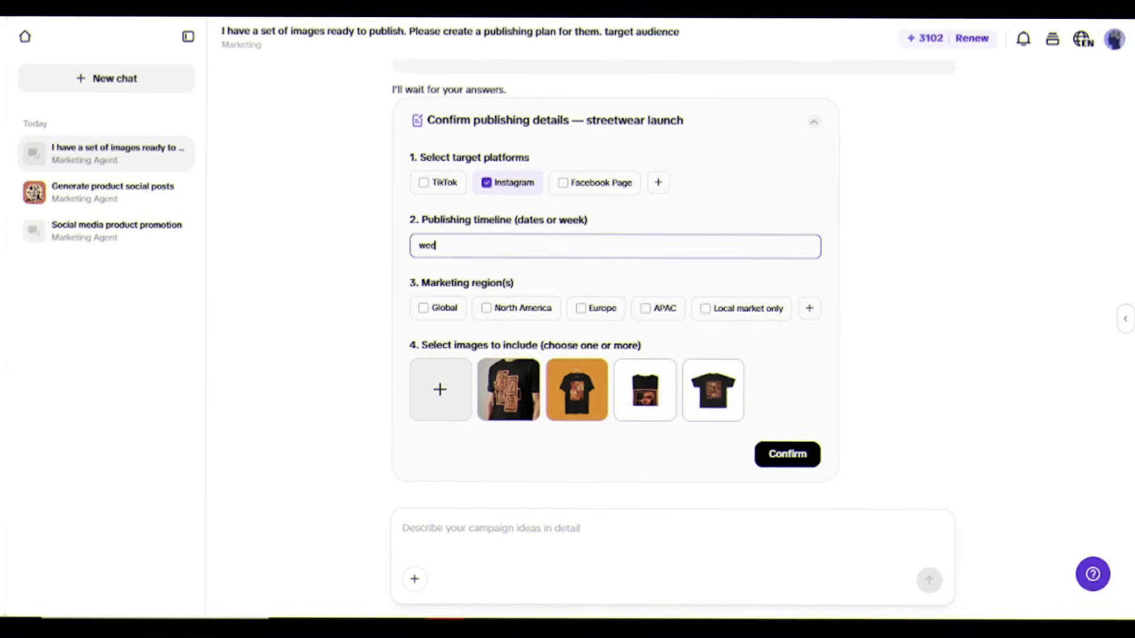
left_click(527, 279)
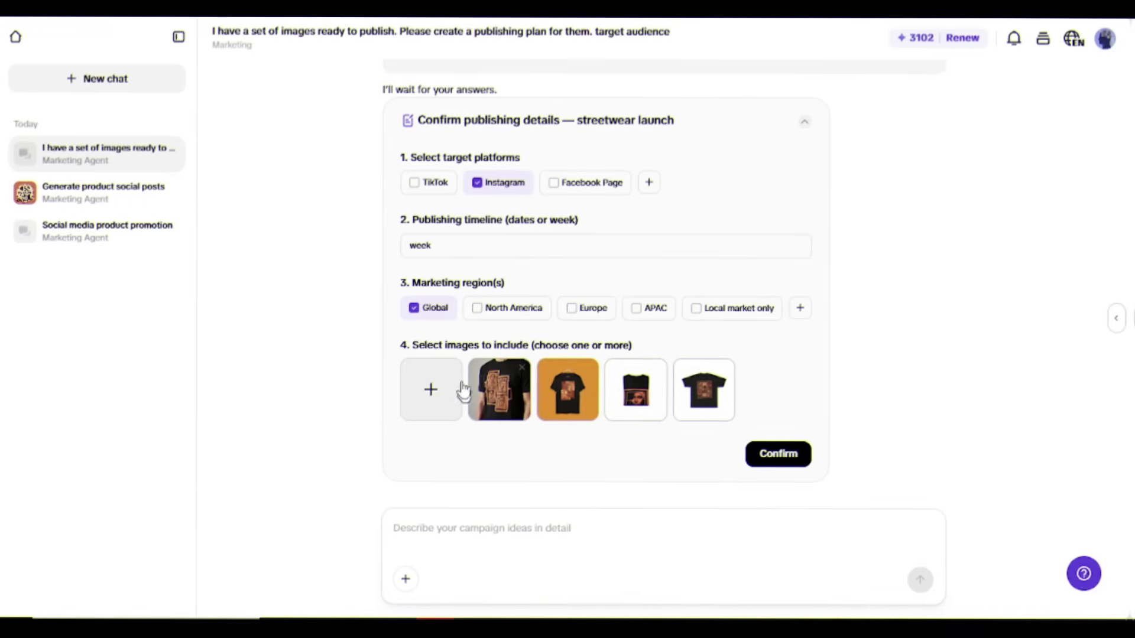
scroll(760, 348, "down", 1)
left_click(766, 423)
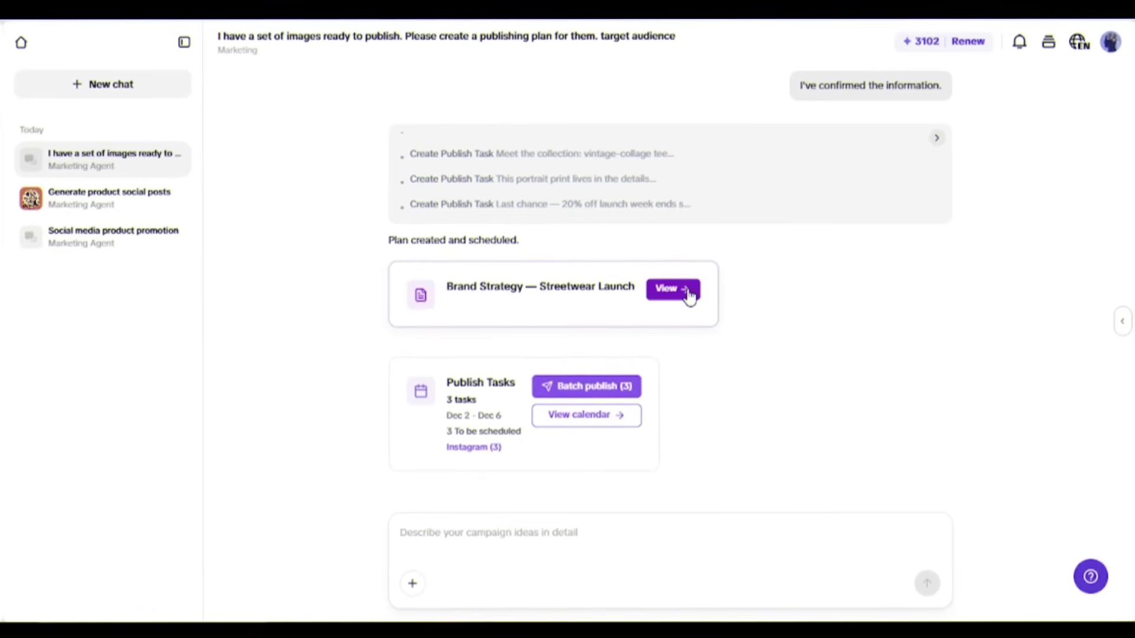
left_click(673, 290)
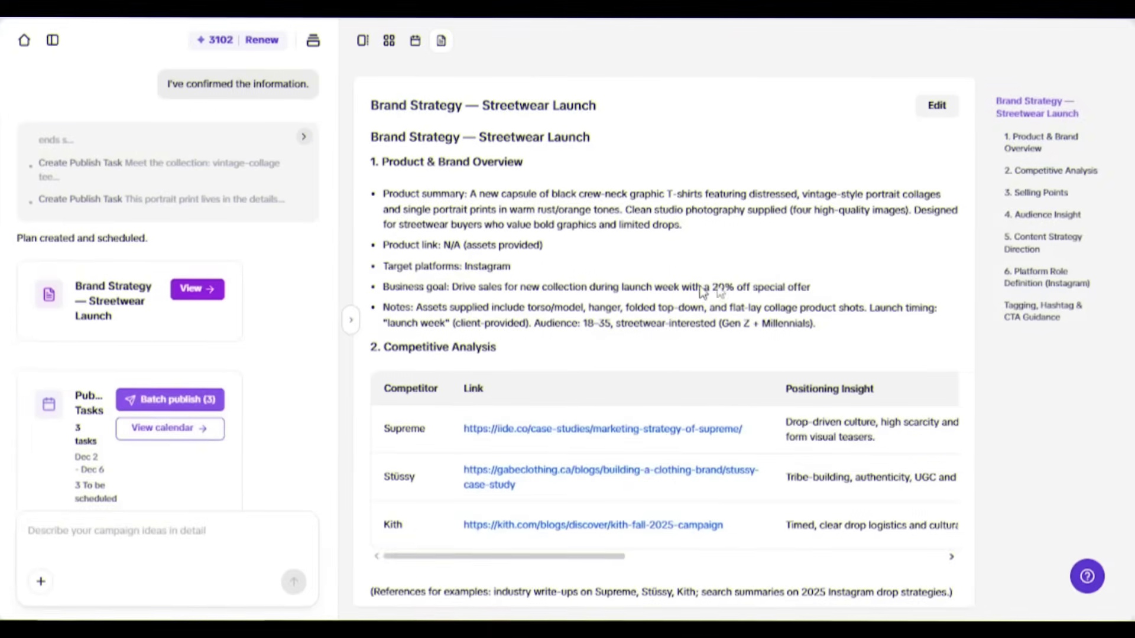
scroll(786, 264, "down", 4)
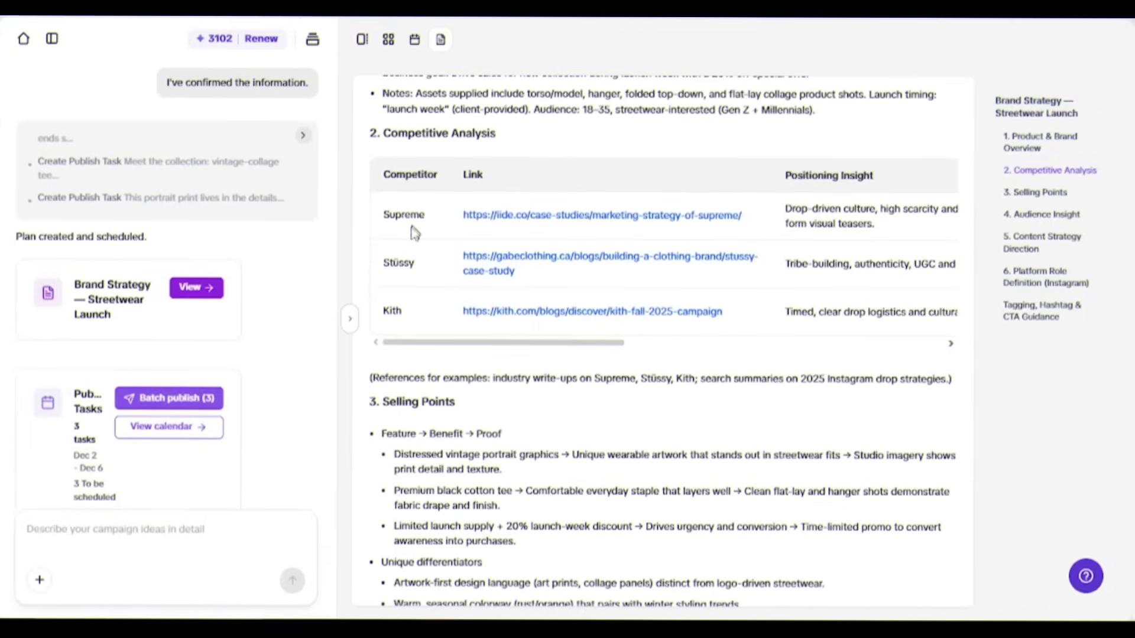
scroll(473, 242, "down", 4)
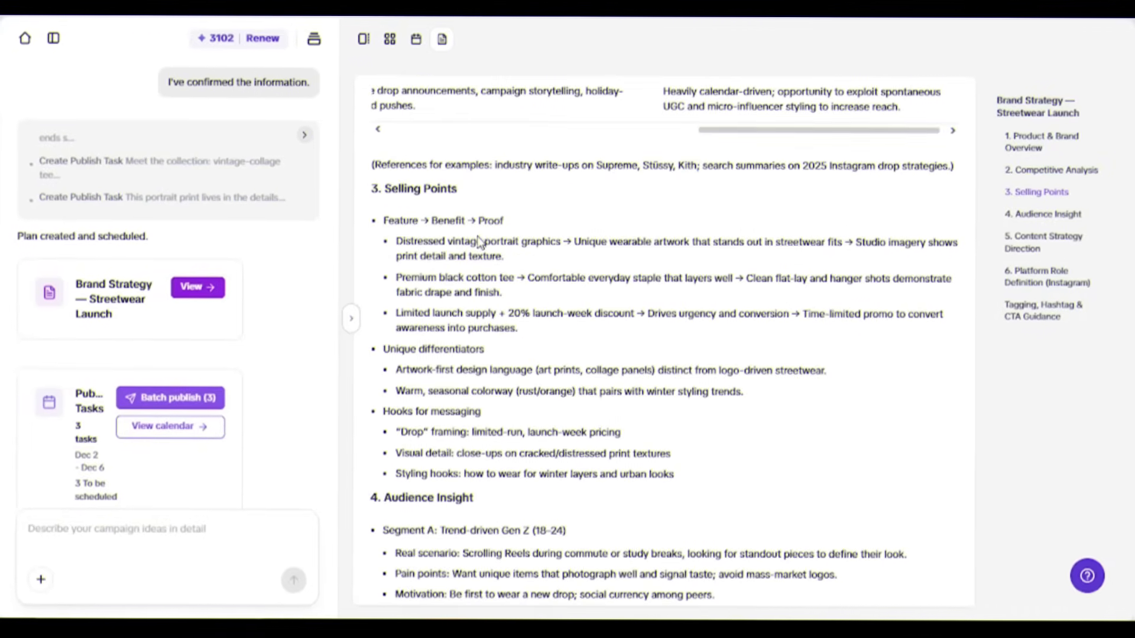
scroll(443, 296, "down", 7)
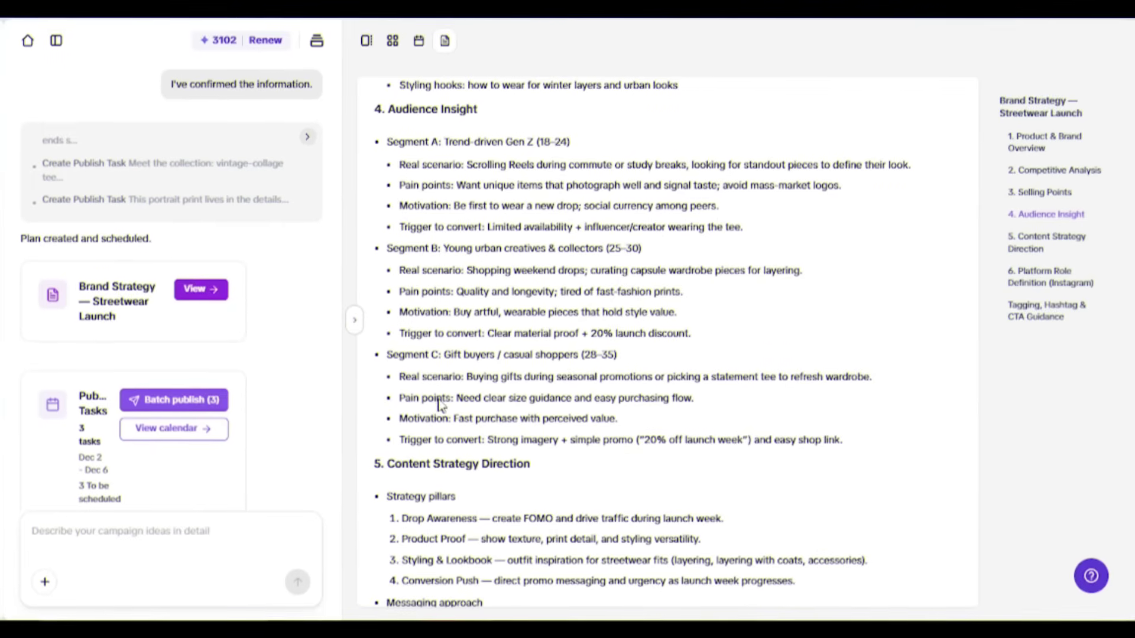
key("Escape")
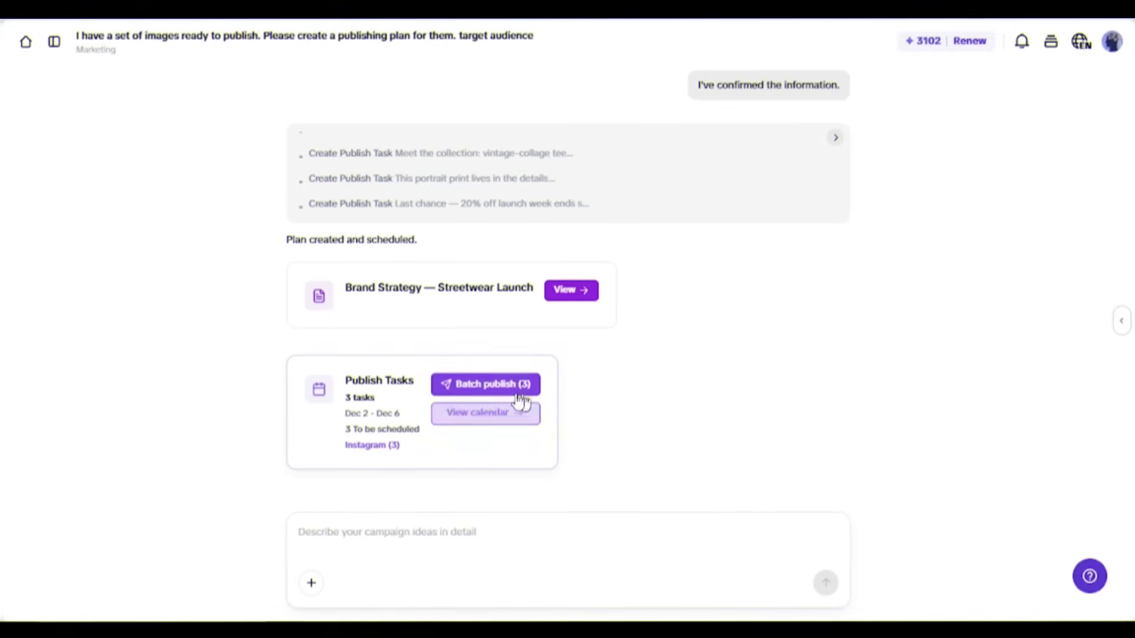
Step: Open the scheduled Instagram posts list and view the Dec 2, 4 and 6 posts on the calendar
left_click(482, 415)
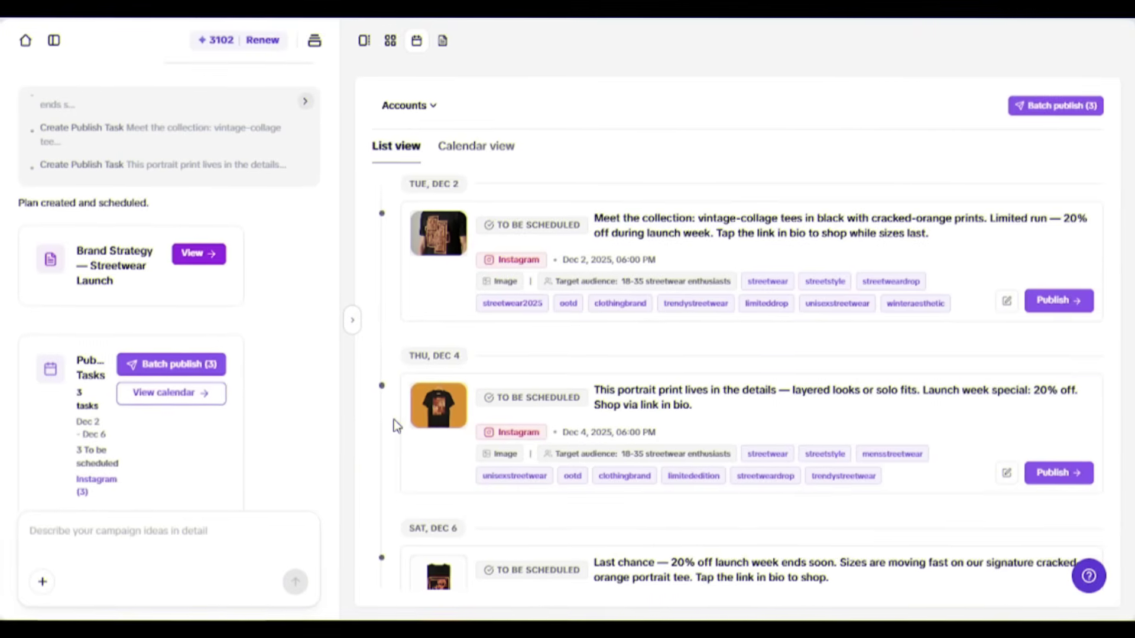
scroll(456, 506, "down", 1)
scroll(502, 254, "up", 1)
left_click(486, 151)
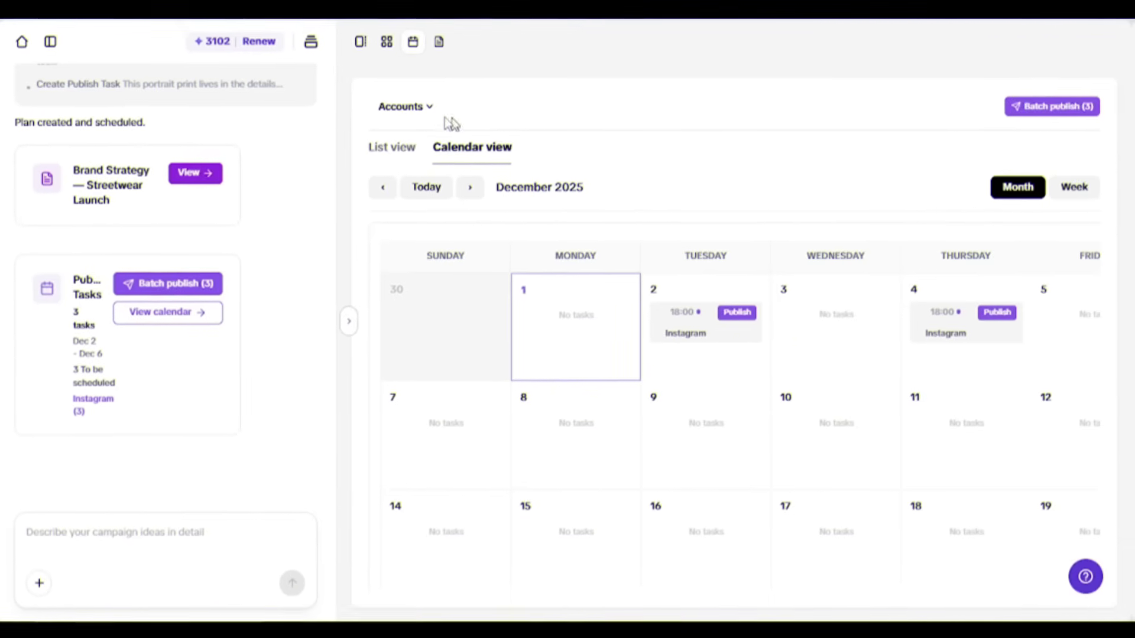
Step: Collapse the schedule panel and scroll back through the chat
left_click(347, 326)
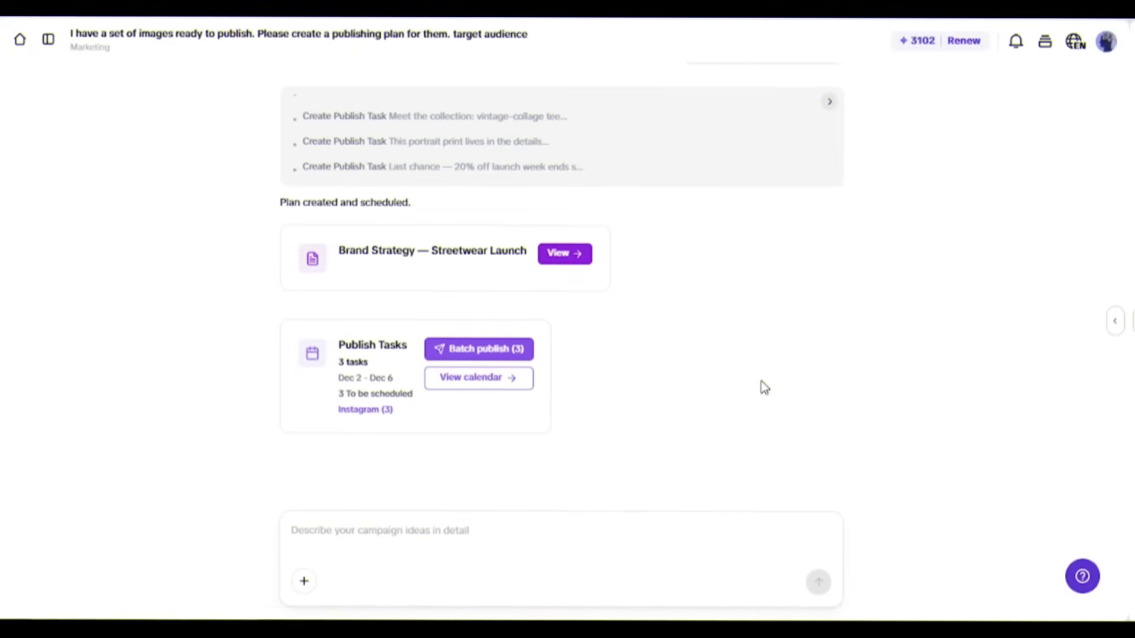
scroll(450, 458, "up", 4)
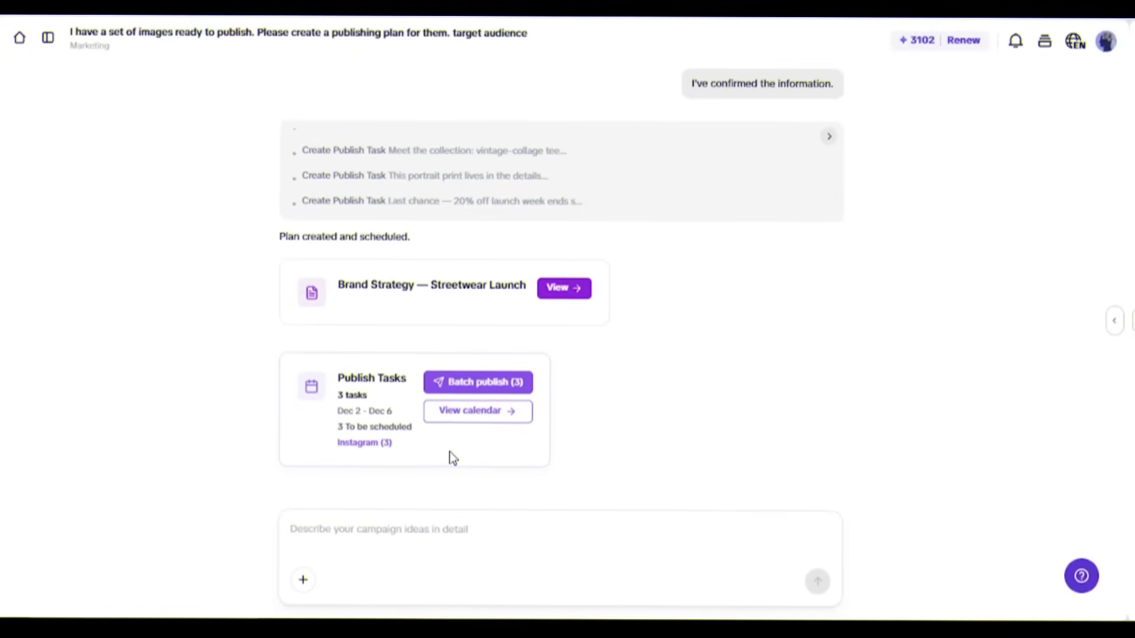
scroll(588, 424, "up", 7)
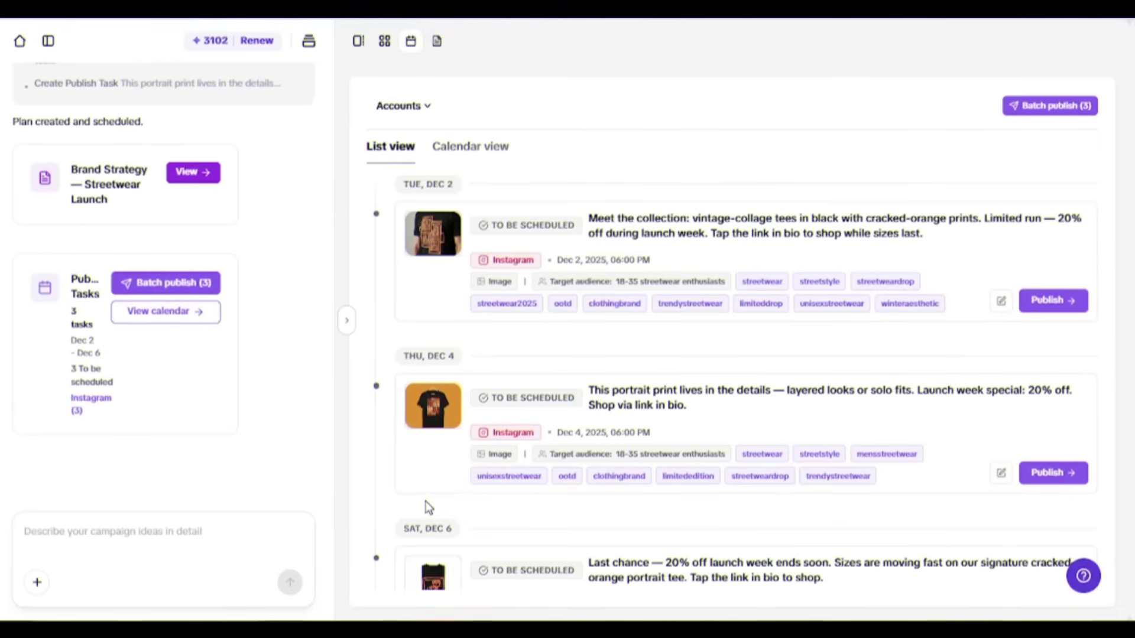
scroll(426, 501, "down", 1)
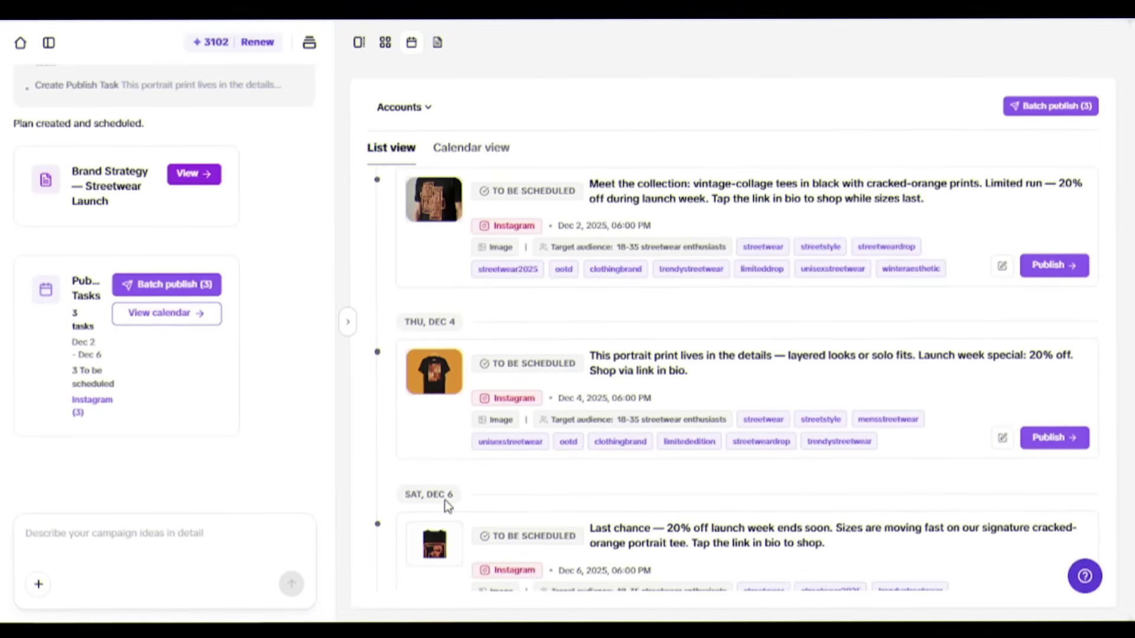
scroll(444, 500, "down", 1)
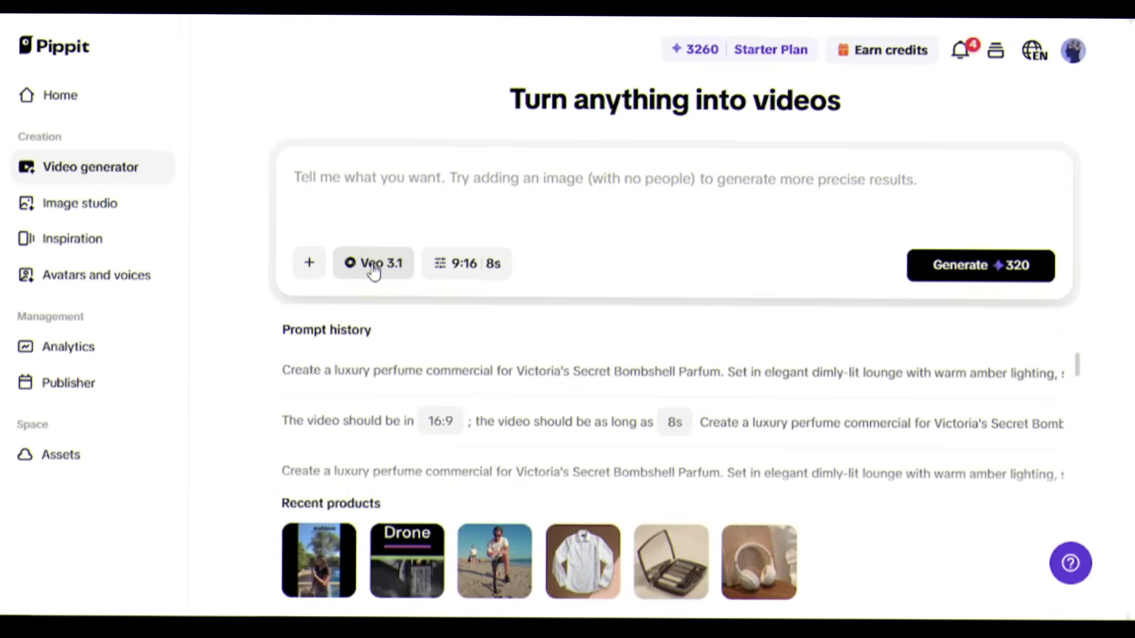
Step: Switch the video generator to Agent mode for the vitamin C serum skincare video and open the Language list
left_click(373, 267)
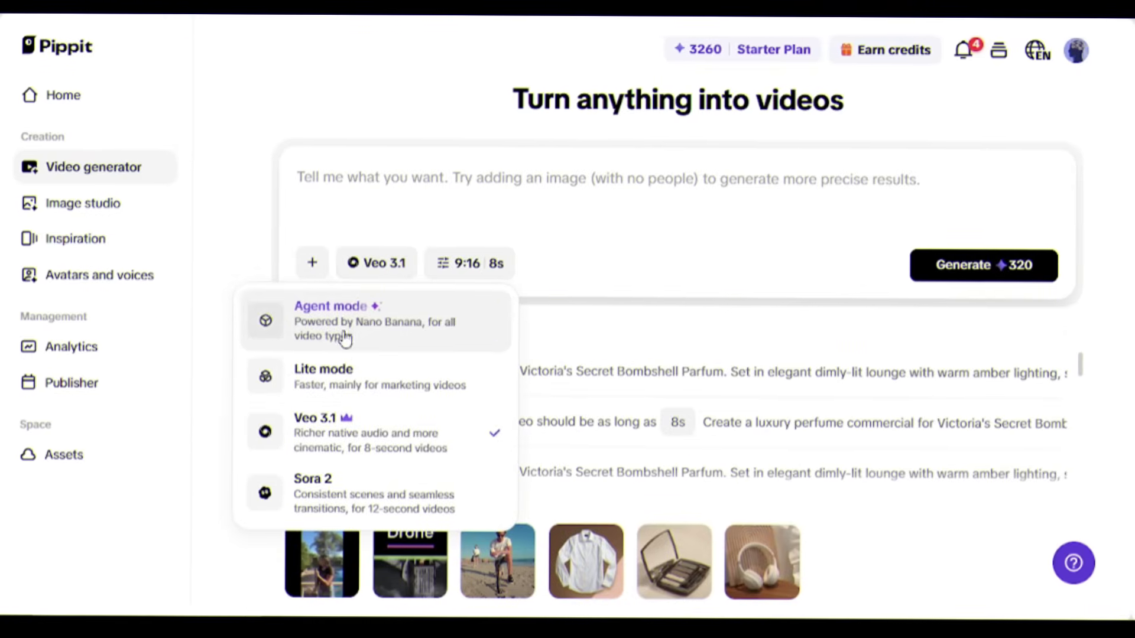
left_click(283, 331)
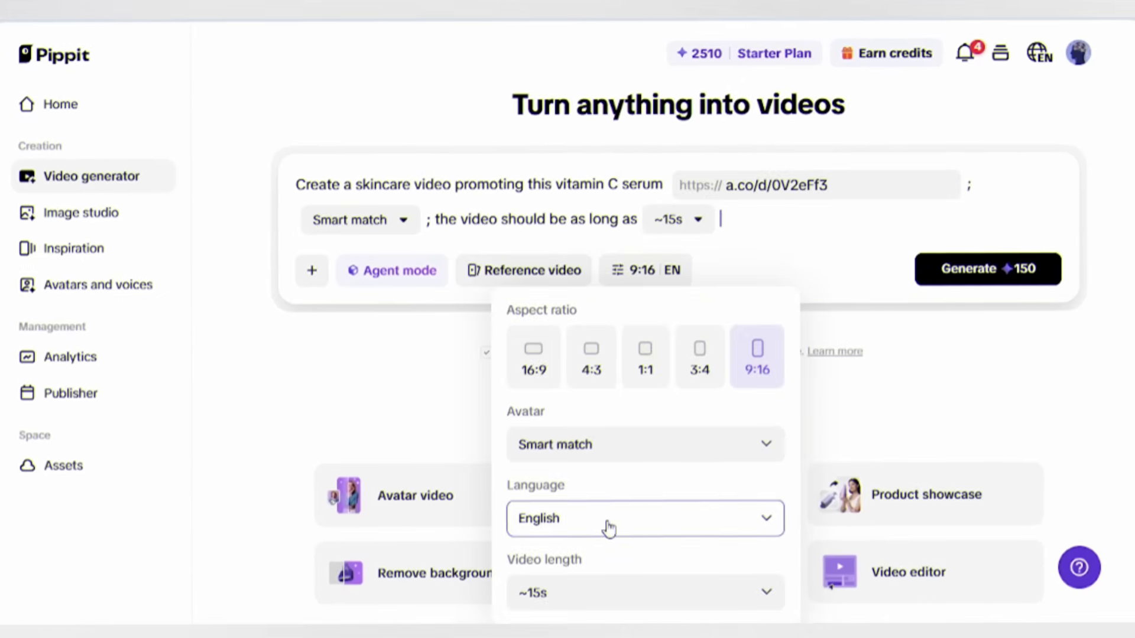
left_click(995, 278)
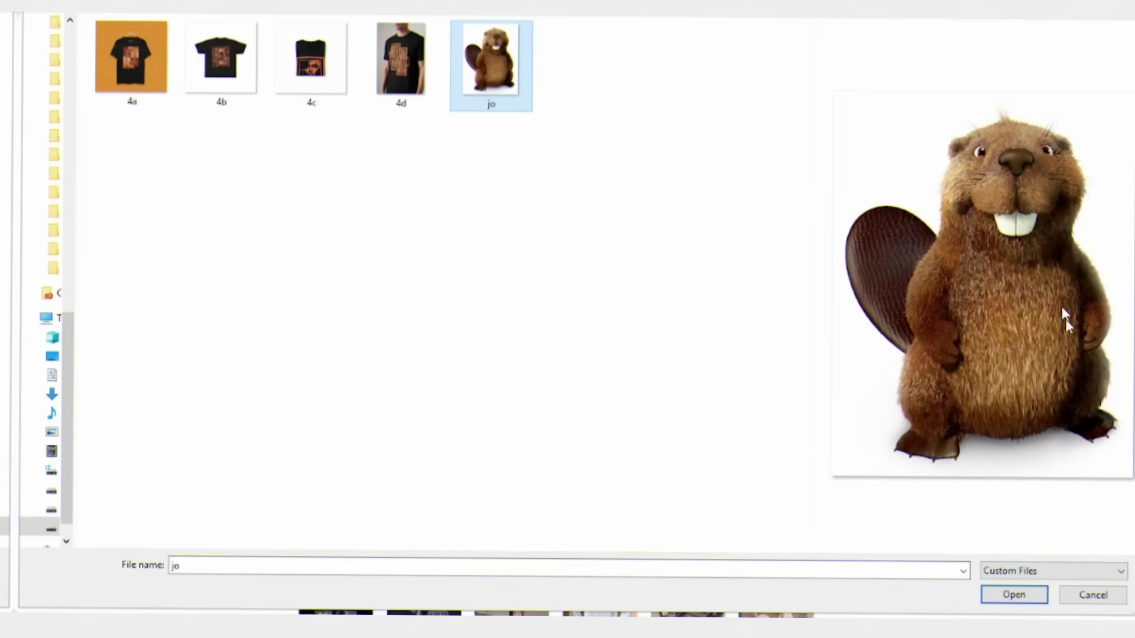
Step: Attach the beaver image 'jo' as the video's reference image
left_click(1013, 595)
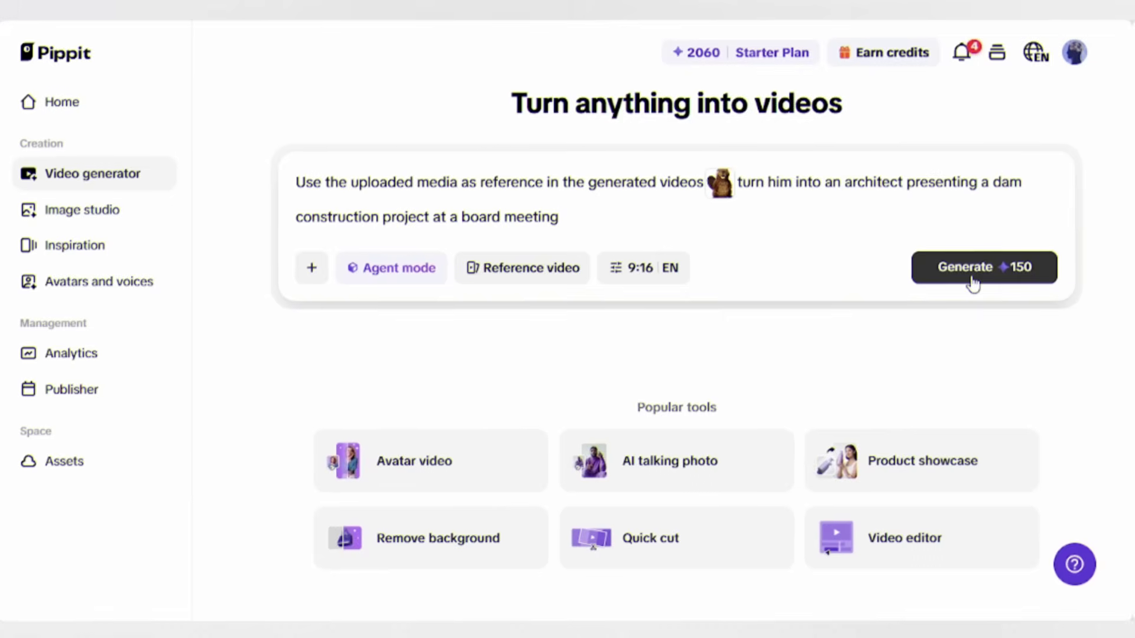
Step: Generate the video of the beaver architect presenting a dam project at a board meeting
left_click(989, 304)
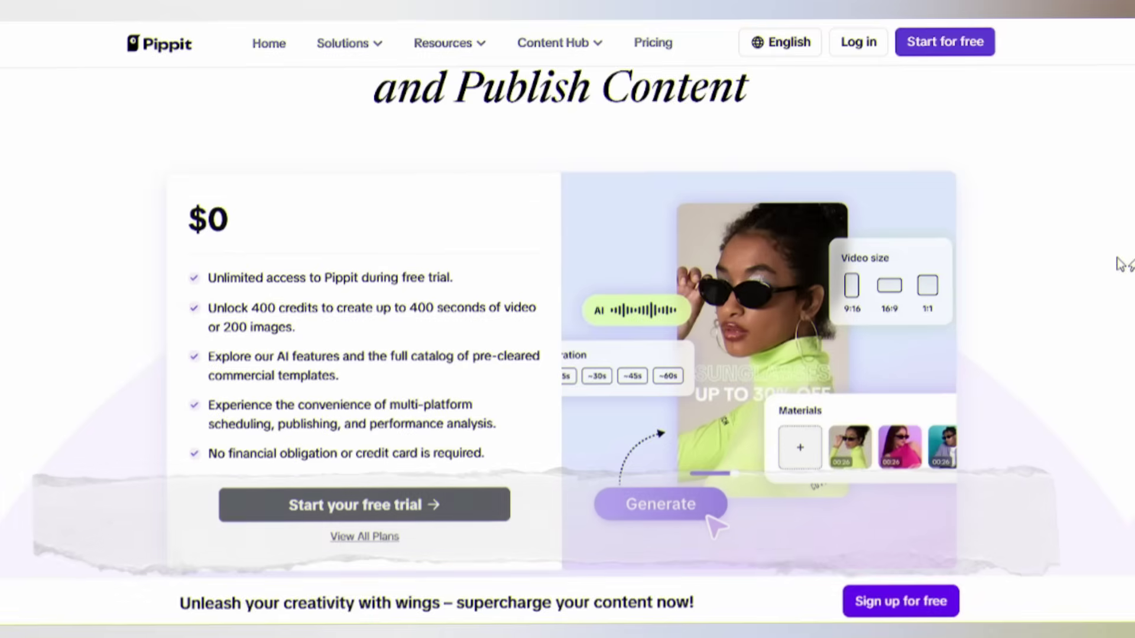
Step: Scroll down to the $0 free-trial card offering 400 credits
scroll(1119, 264, "down", 1)
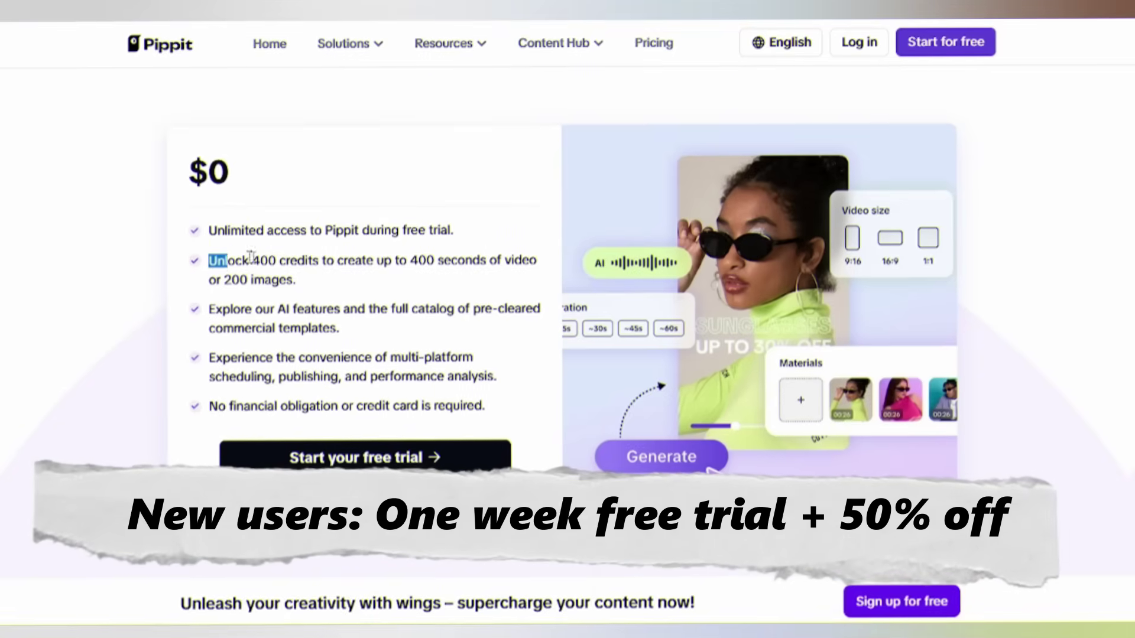